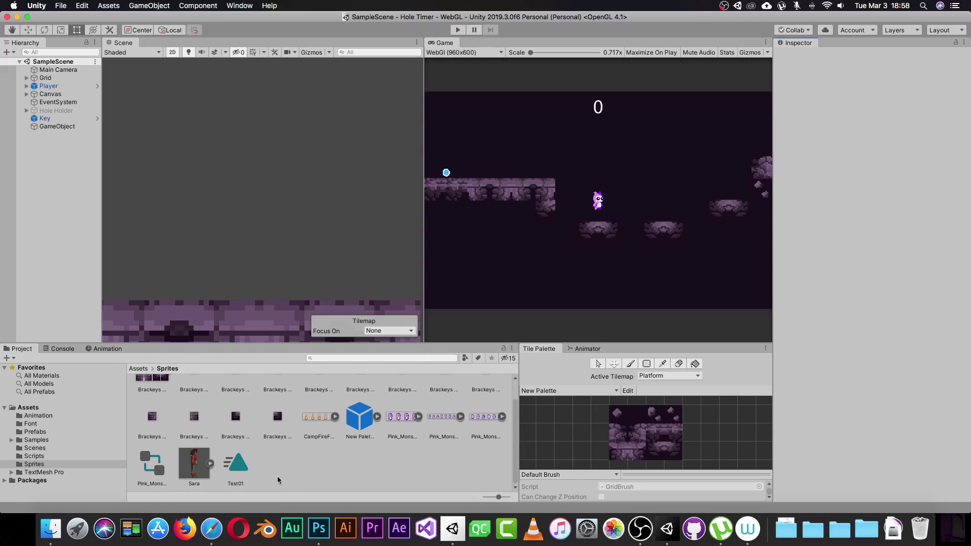
Step: Bring Photoshop to the front to show the layered Sara.psb file
left_click(318, 528)
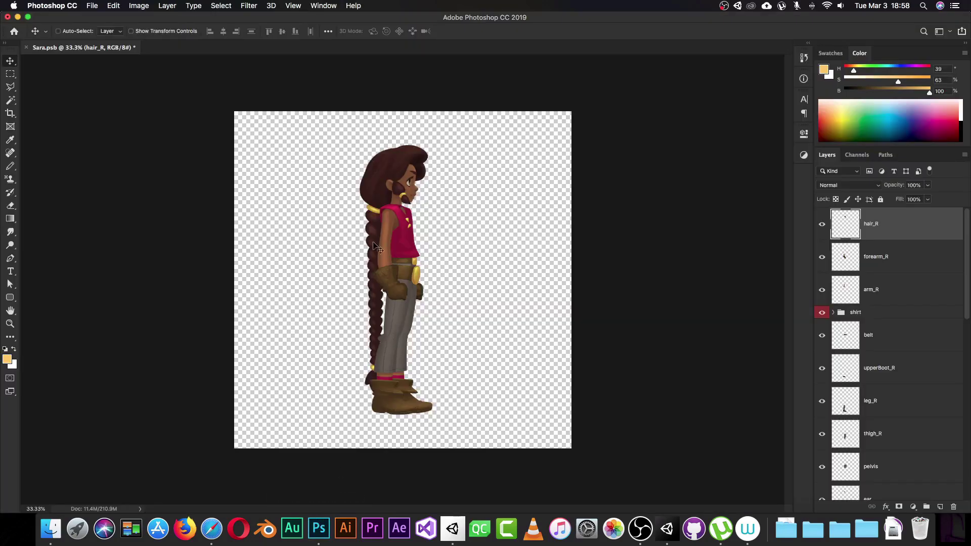
Step: Hide, then re-show, the hair_R, forearm_R, arm_R, belt, upperBoot_R and leg_R layers to compare
left_click(822, 223)
left_click(822, 256)
left_click(822, 289)
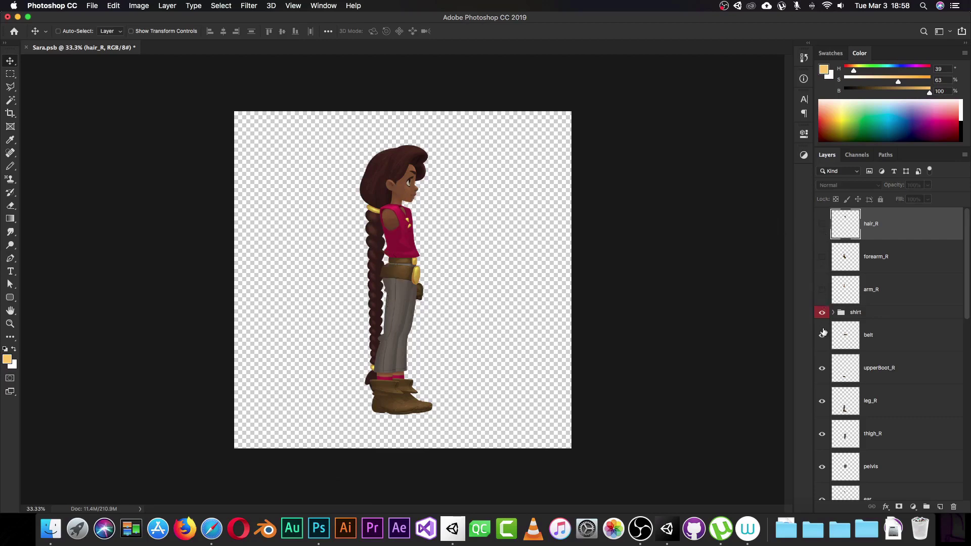
left_click(822, 335)
left_click(822, 367)
left_click(822, 401)
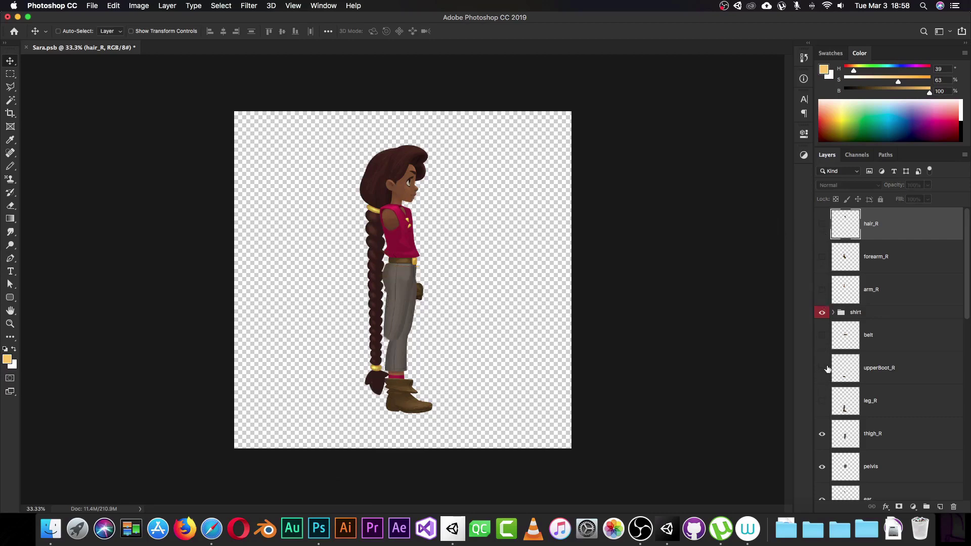
left_click(822, 368)
left_click(822, 400)
left_click(822, 335)
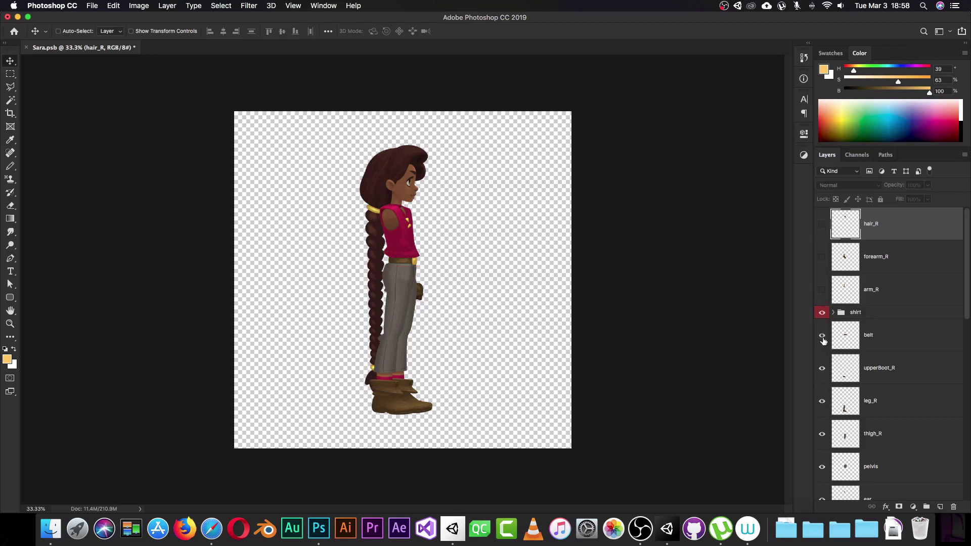
left_click(822, 289)
left_click(822, 223)
left_click(822, 257)
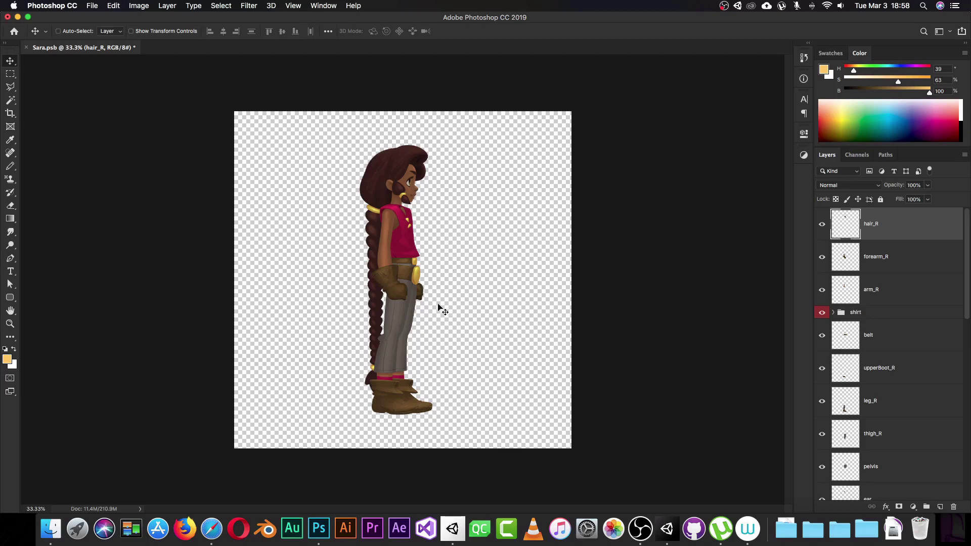
Step: Return to Unity's SampleScene after one more quick look at Photoshop
left_click(667, 528)
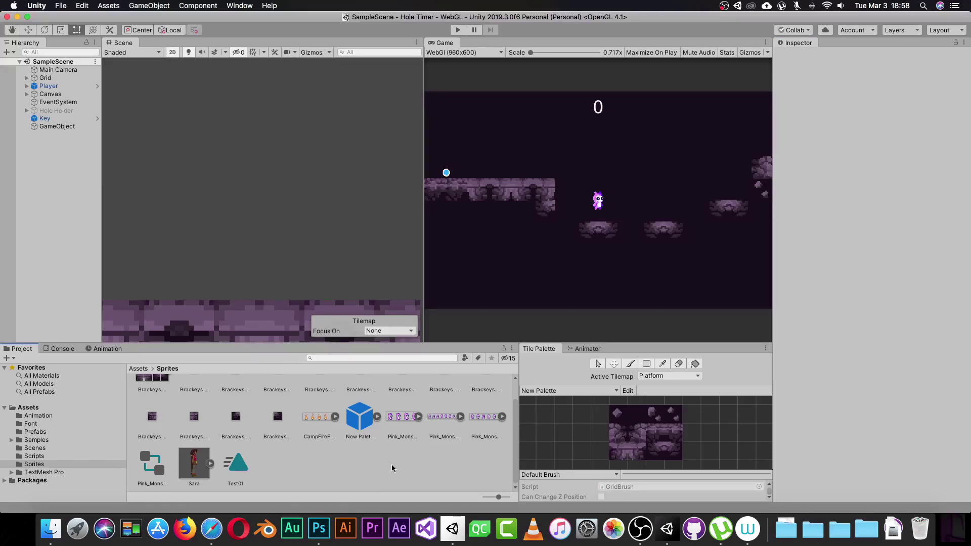
left_click(319, 529)
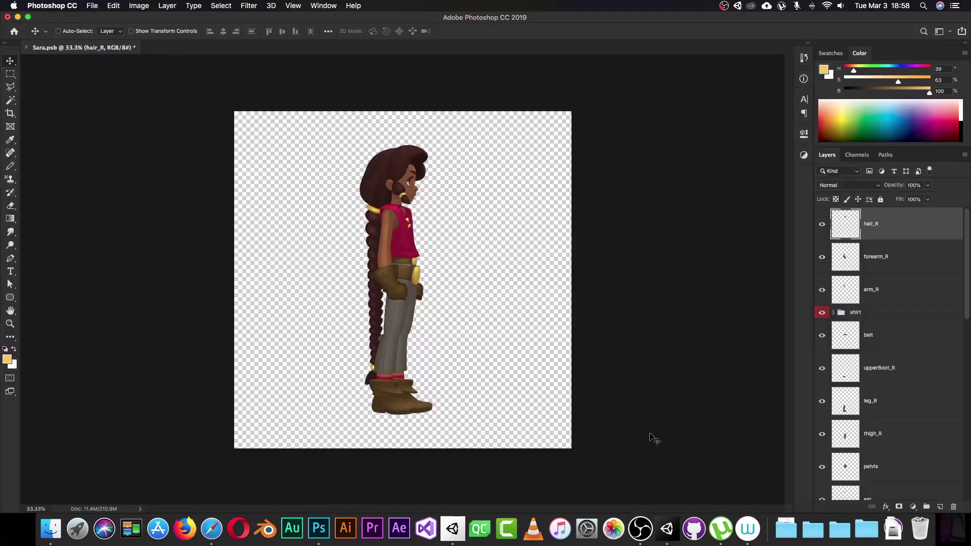
left_click(667, 529)
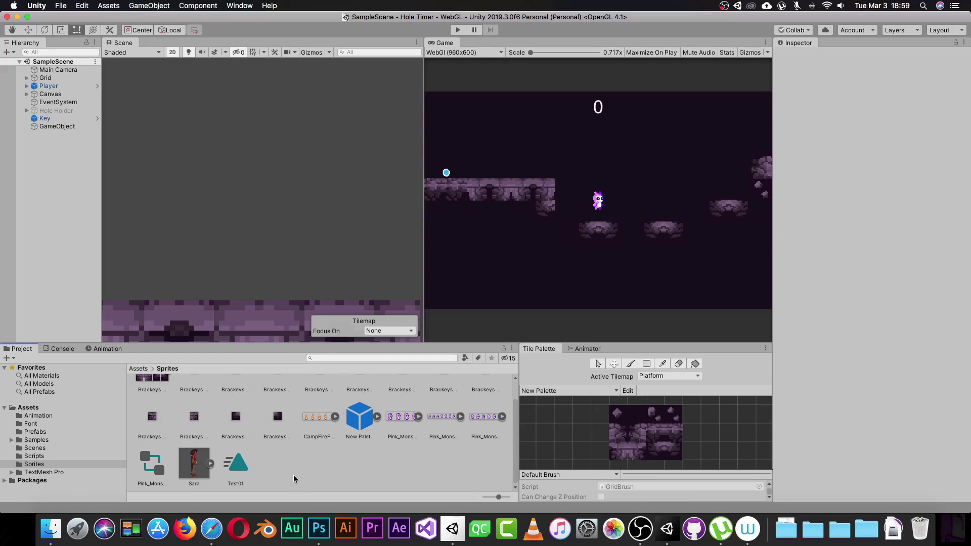
left_click(243, 6)
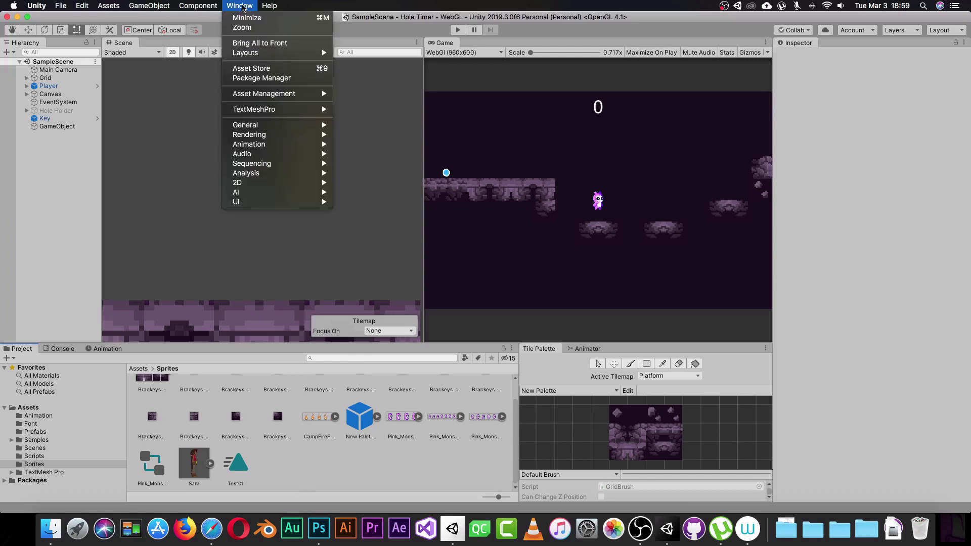
left_click(253, 80)
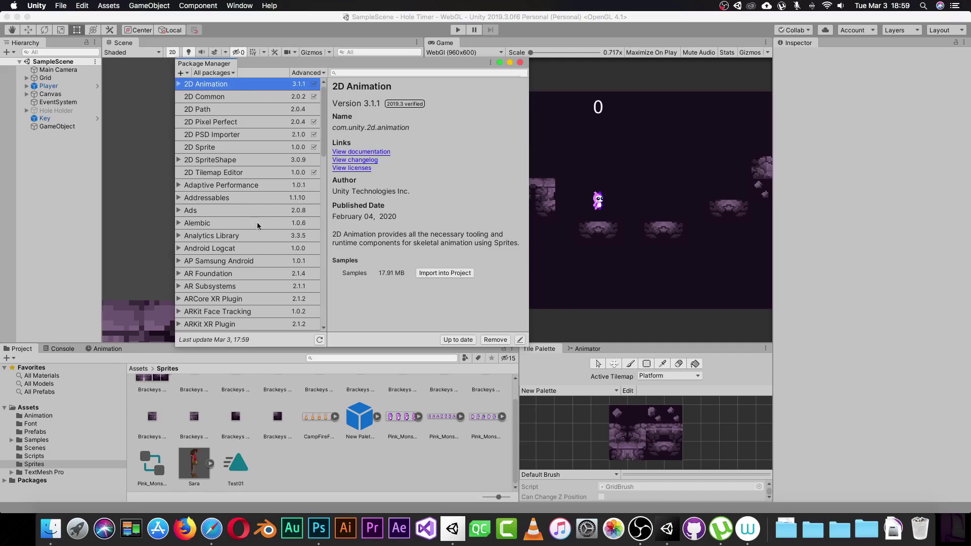
left_click(520, 62)
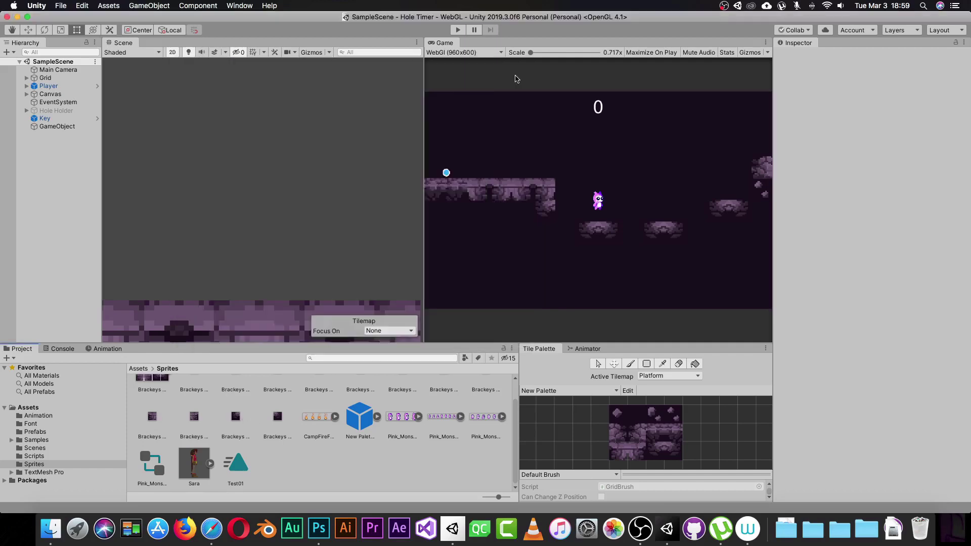
Step: Select the Sara asset in the Sprites folder to view its PSD import settings
left_click(195, 464)
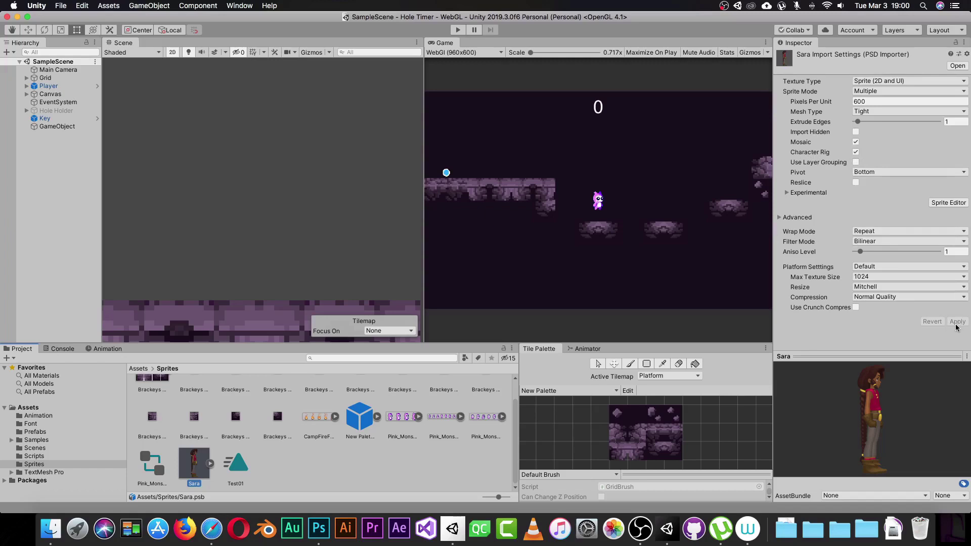
Step: Open Sara's sheet in the Sprite Editor, inspect the head and thigh_R sprites, then choose Skinning Editor
left_click(943, 203)
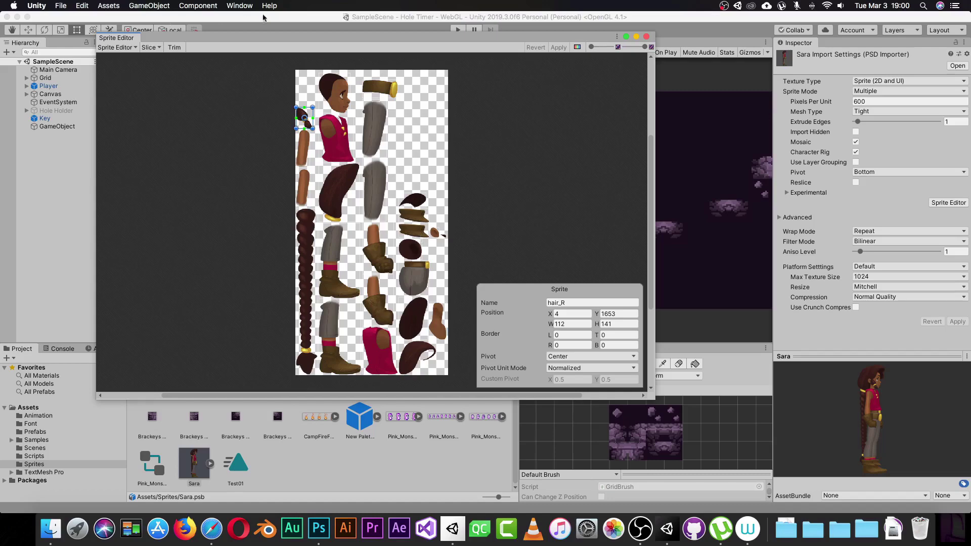
left_click(374, 134)
left_click(337, 96)
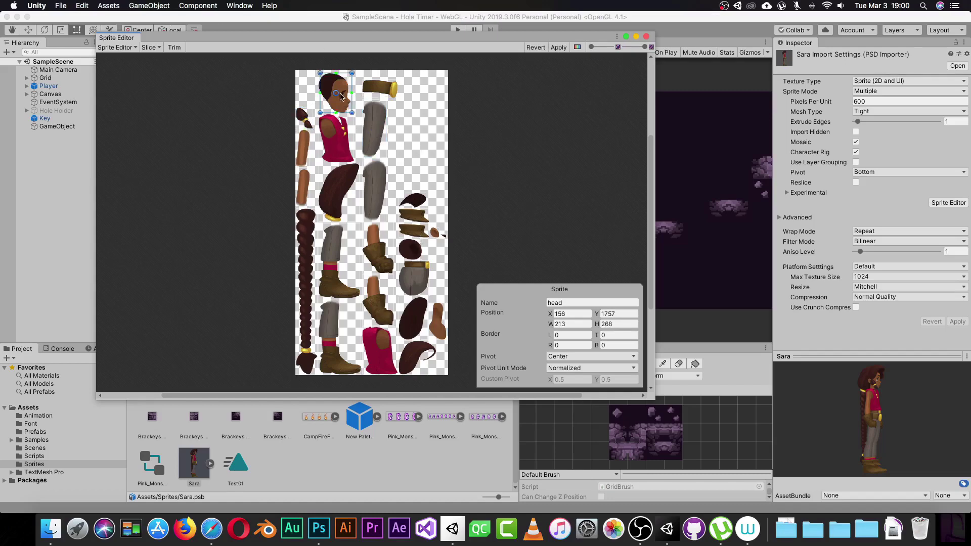
left_click(377, 124)
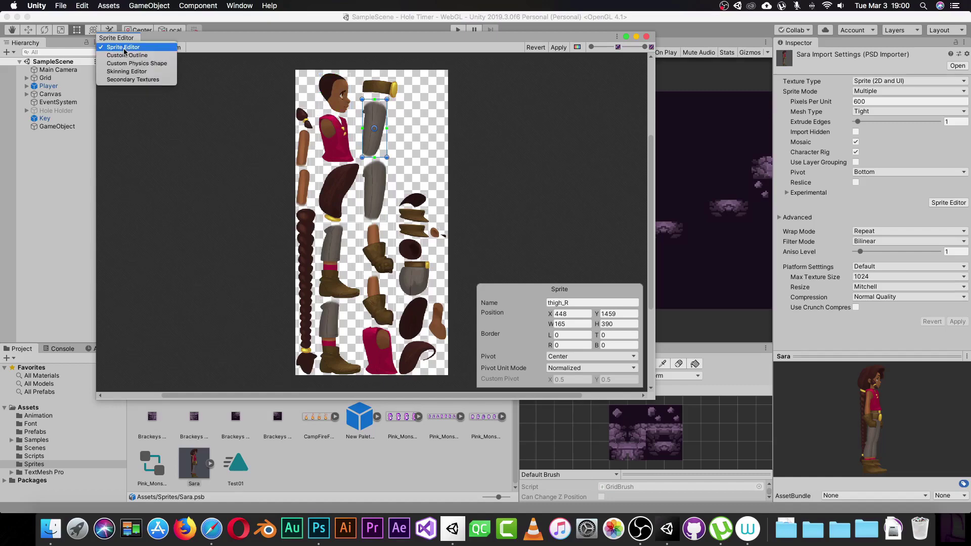
left_click(123, 48)
left_click(125, 72)
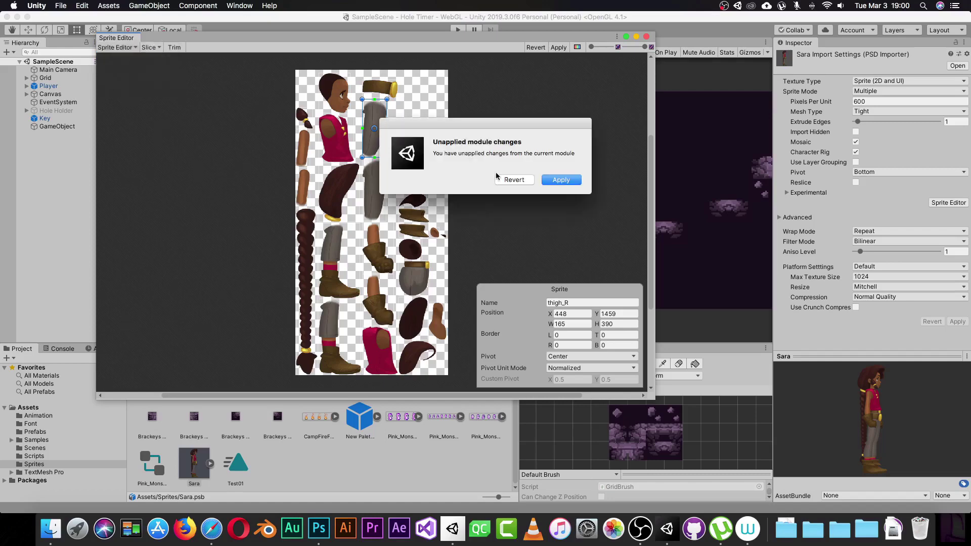
Step: Revert the unapplied sprite changes to enter the Skinning Editor
left_click(511, 179)
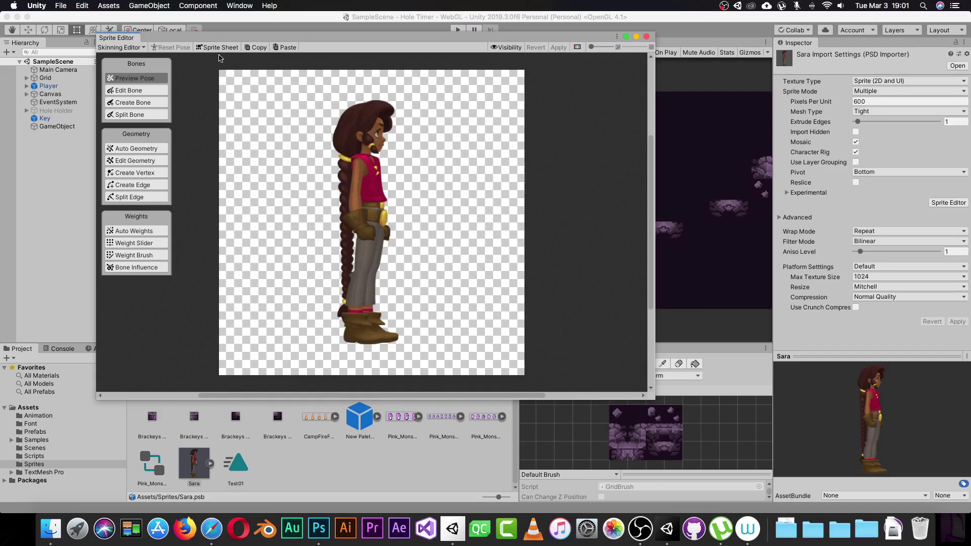
Step: Zoom in and draw bones from Sara's collar to her head and into the hair, undoing the extras
left_click(134, 103)
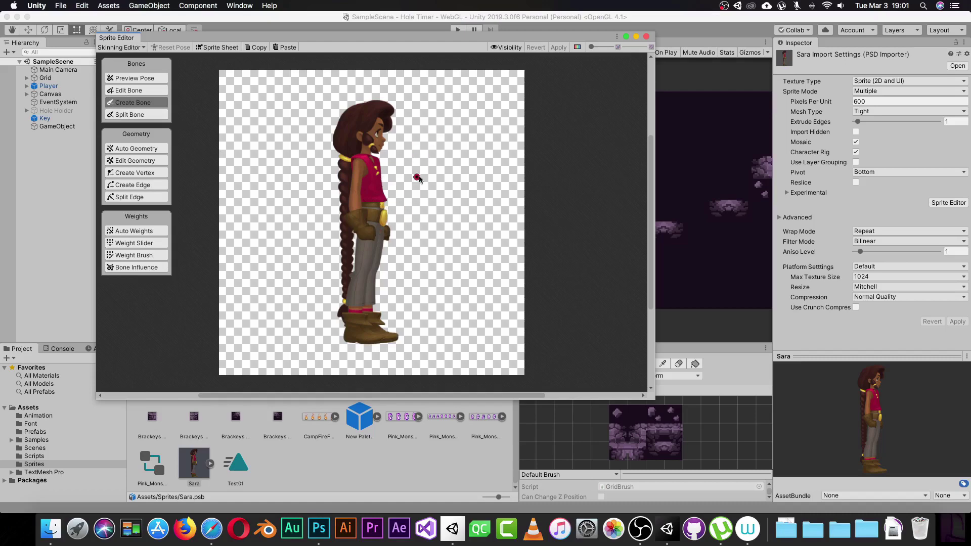
scroll(403, 154, "up", 4)
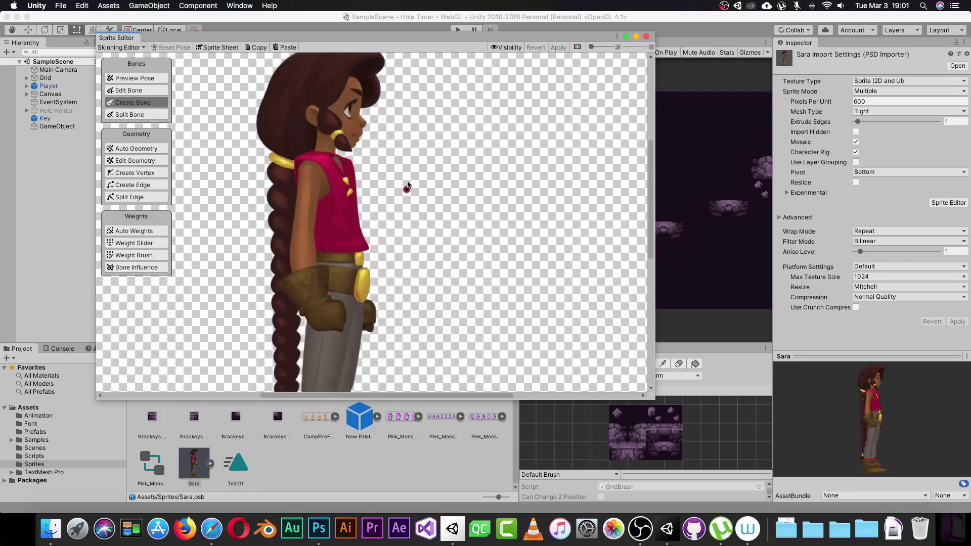
scroll(393, 184, "up", 2)
scroll(408, 202, "up", 5)
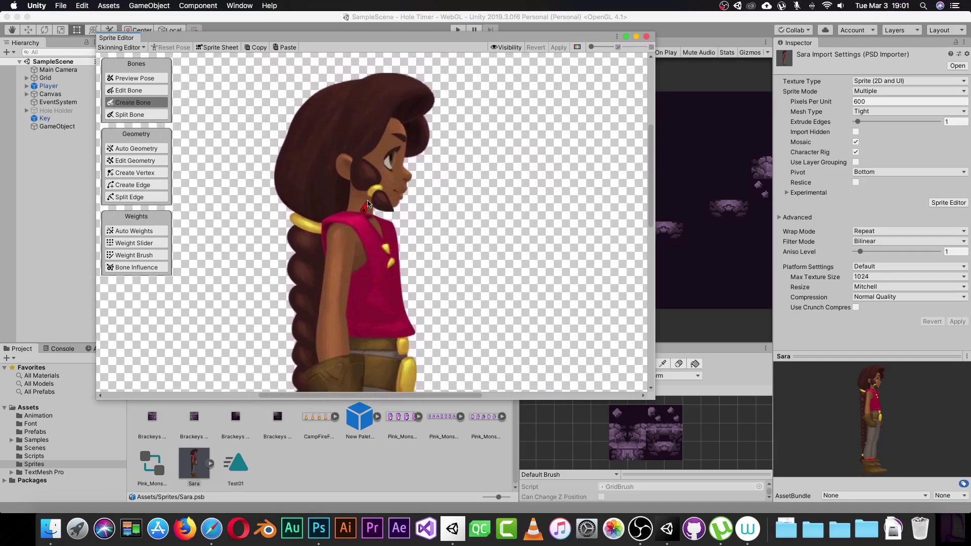
left_click(365, 209)
left_click(394, 124)
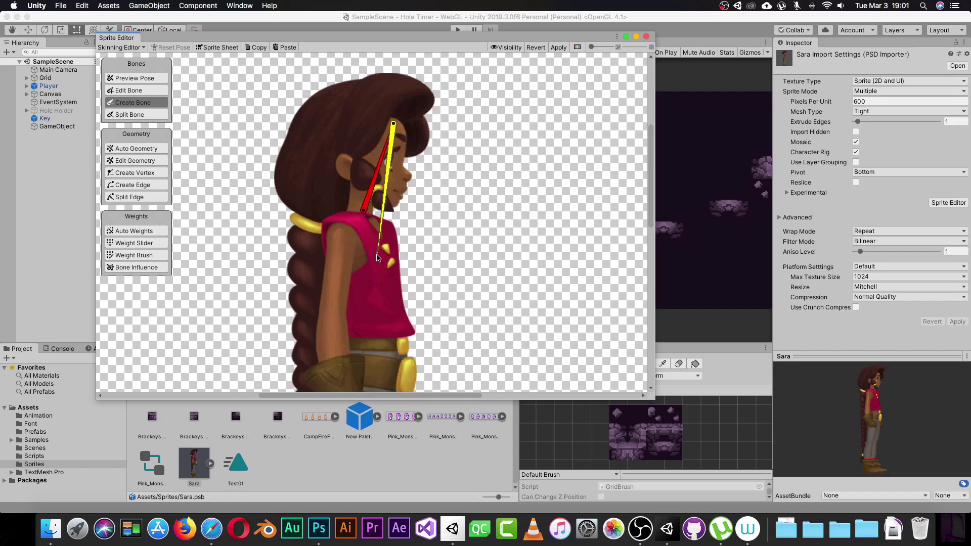
left_click(313, 115)
left_click(295, 233)
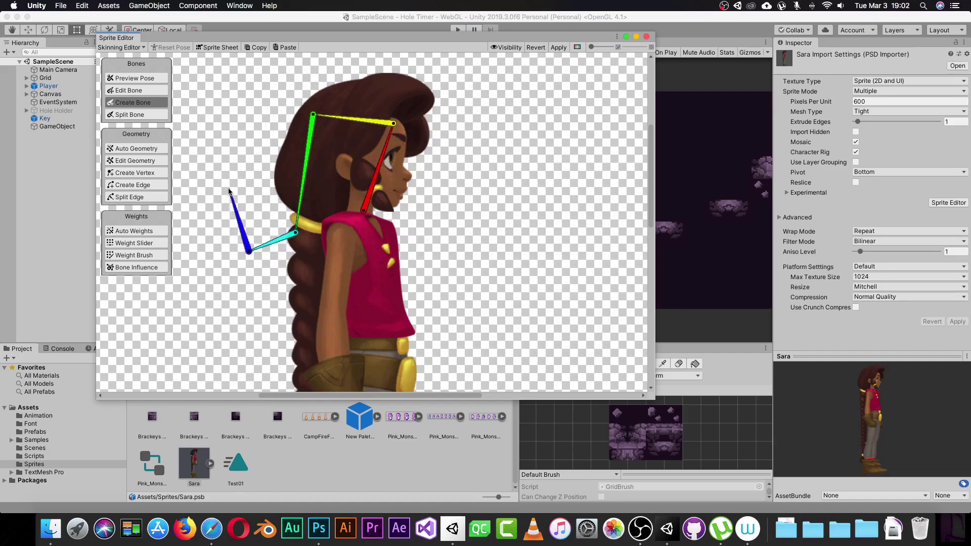
key("super+z")
Step: Replace the hair bone with spine and neck bones from the waist to the shoulder and earring
key("super+z")
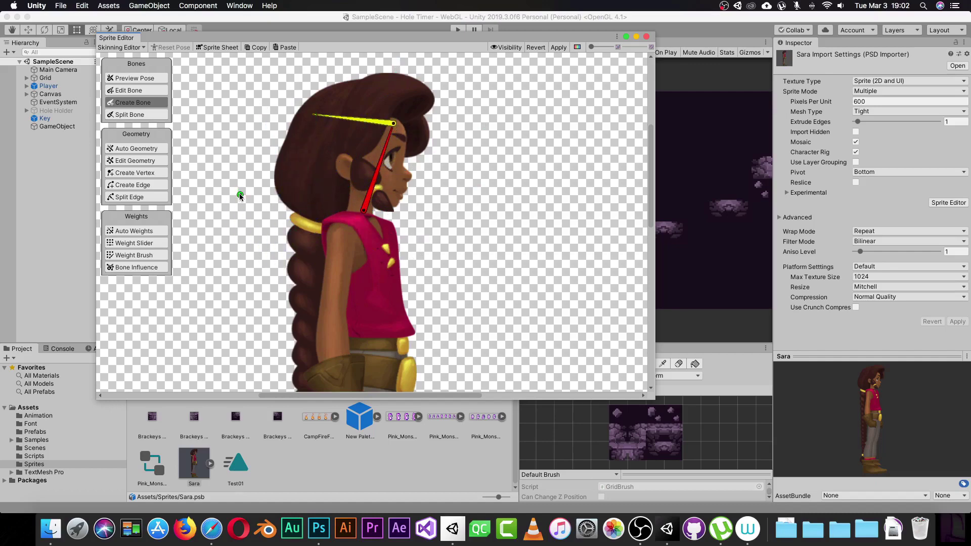
key("super+z")
key("super+z")
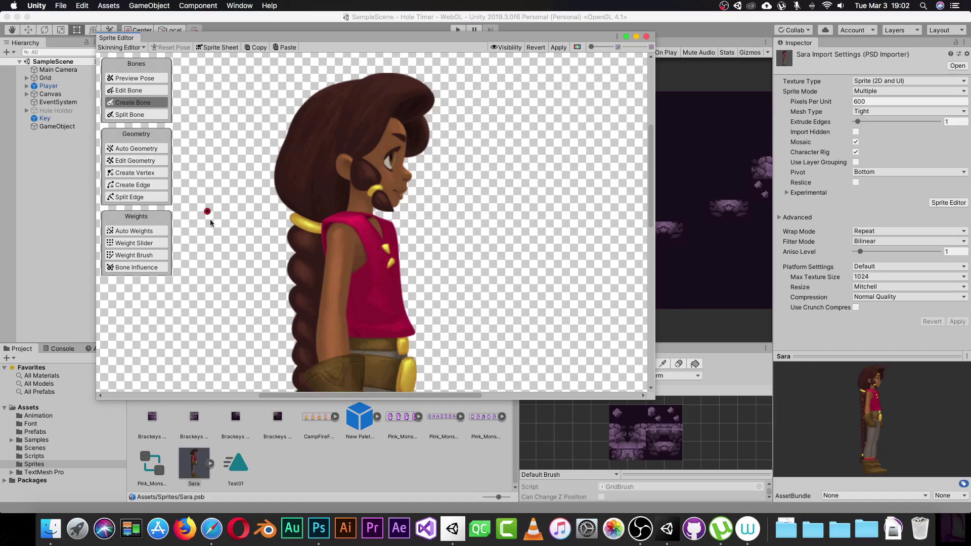
left_click(368, 219)
left_click(368, 194)
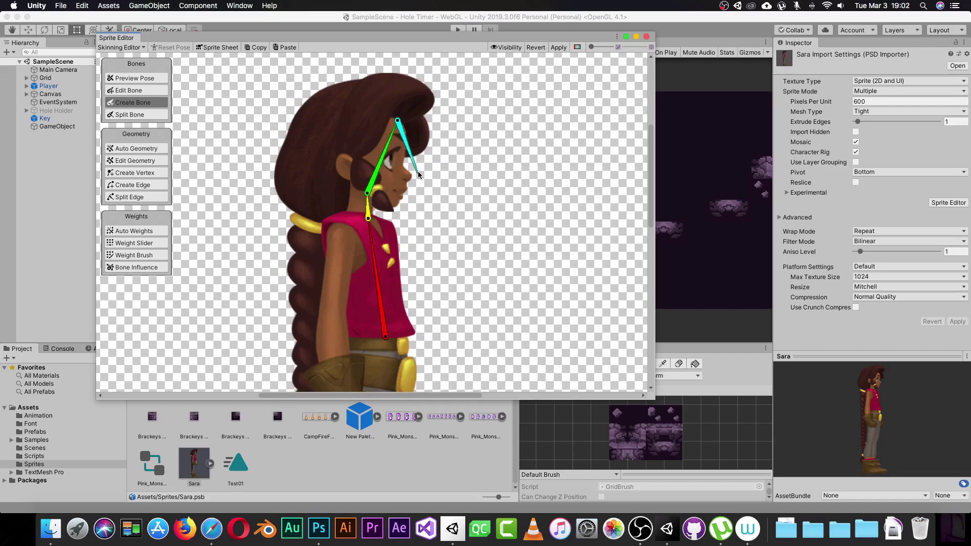
right_click(433, 169)
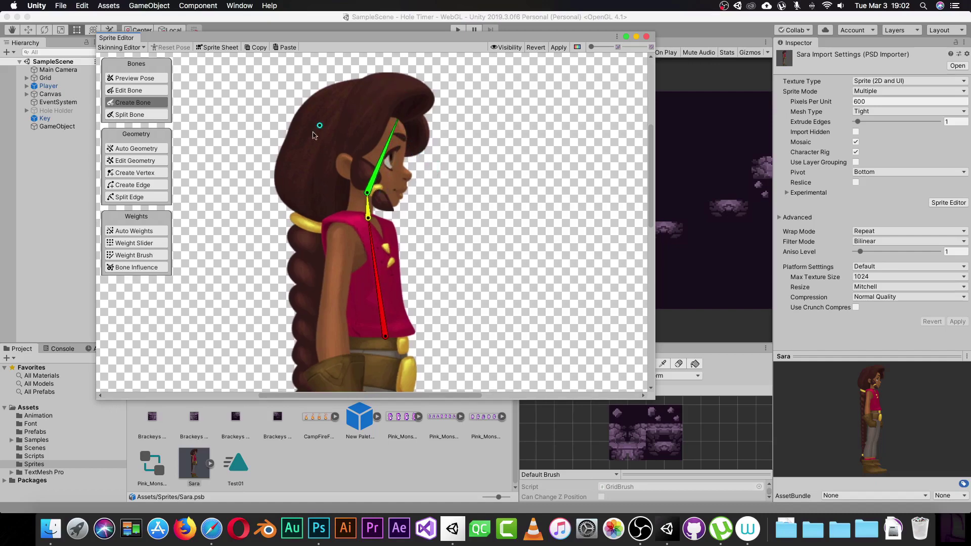
Step: Draw upper-arm, forearm and hand bones from shoulder through elbow and wrist, then undo the hand bone
middle_click_drag(438, 263, 493, 157)
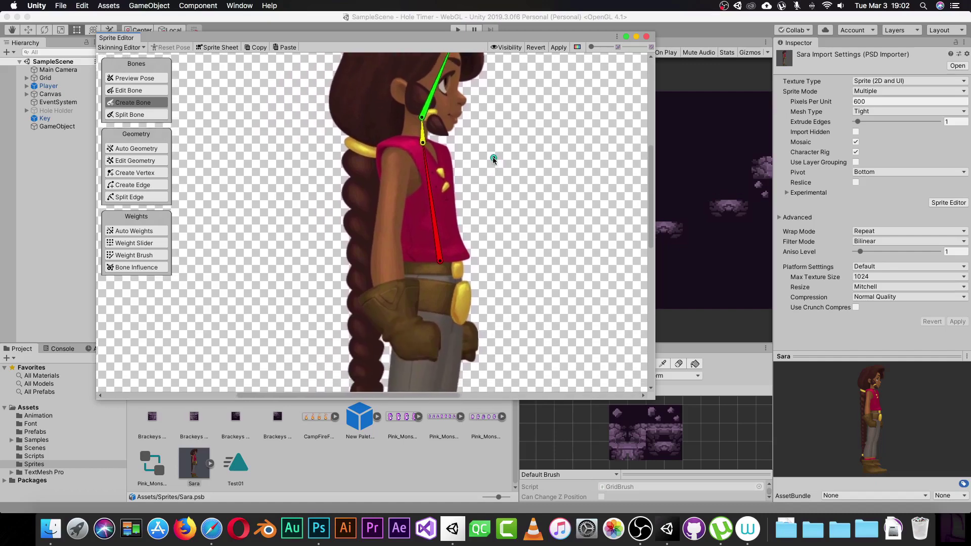
left_click(398, 154)
left_click(387, 229)
left_click(399, 323)
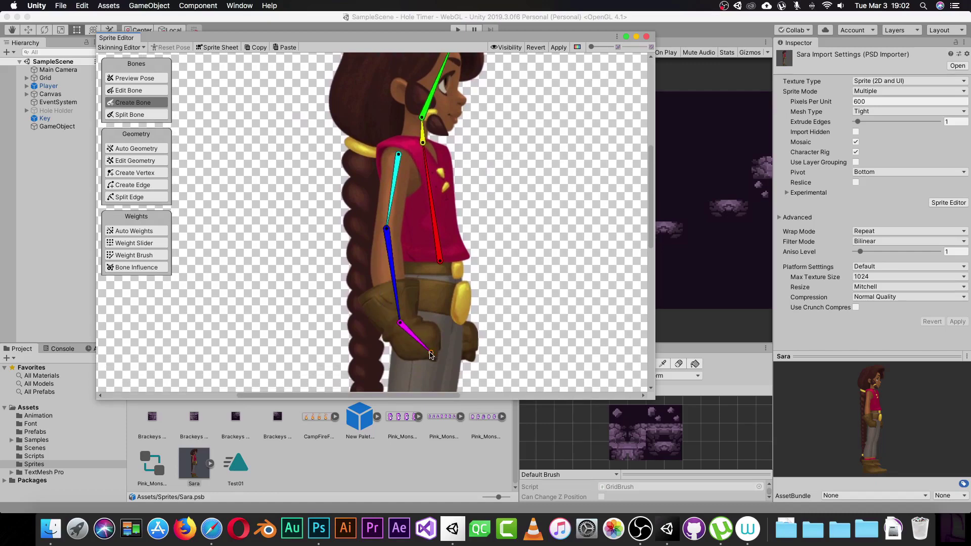
left_click(431, 352)
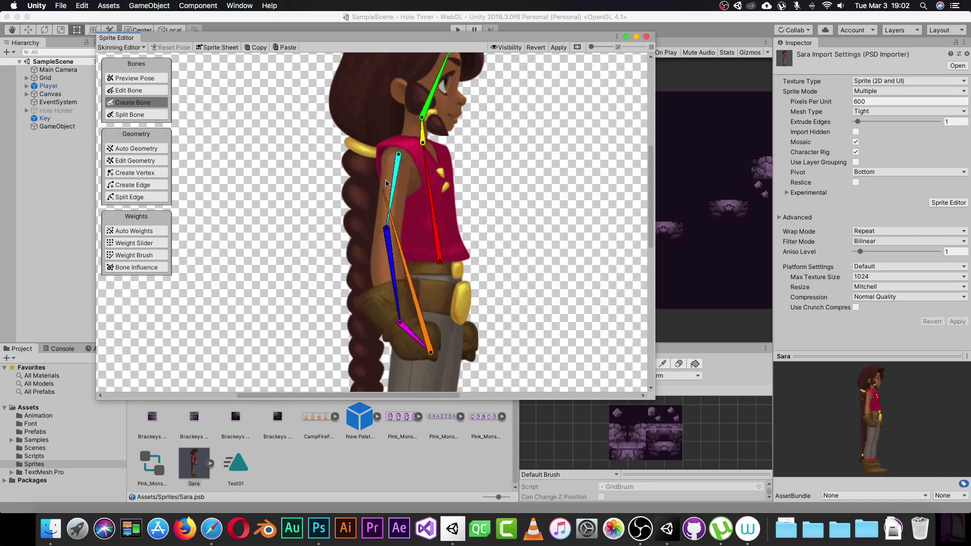
key("super+z")
Step: Rebuild the arm chain from the torso bone's tip through elbow and wrist to the fingertips
key("super+z")
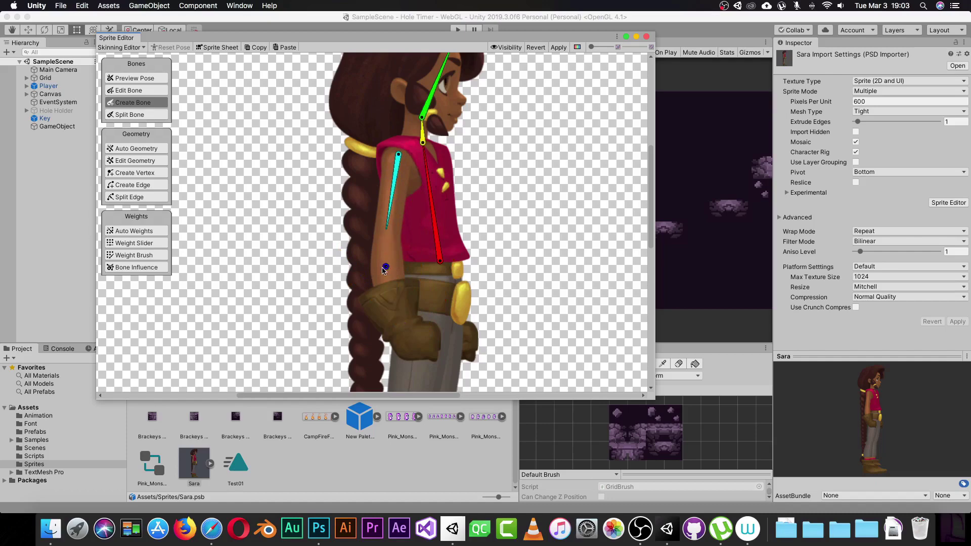
key("super+z")
left_click(439, 243)
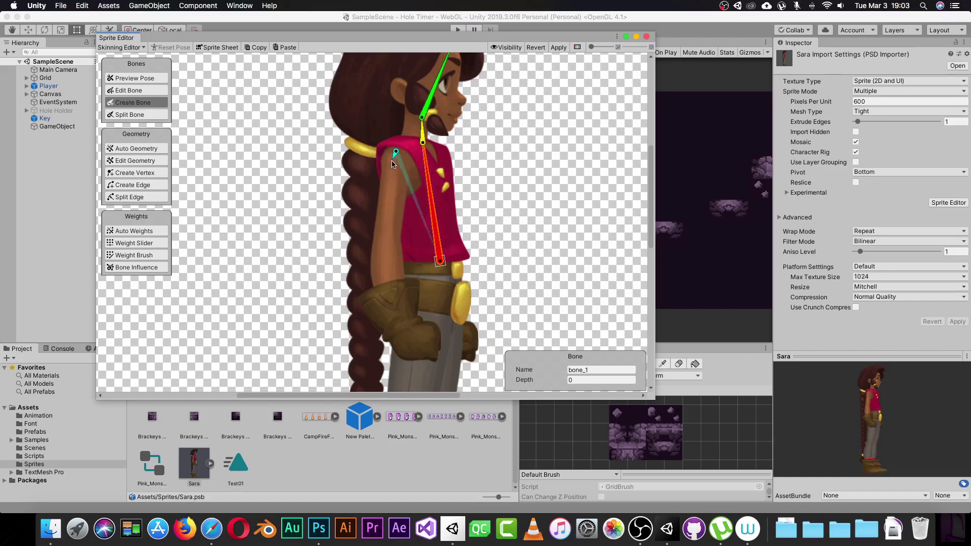
left_click(385, 230)
left_click(390, 298)
left_click(431, 352)
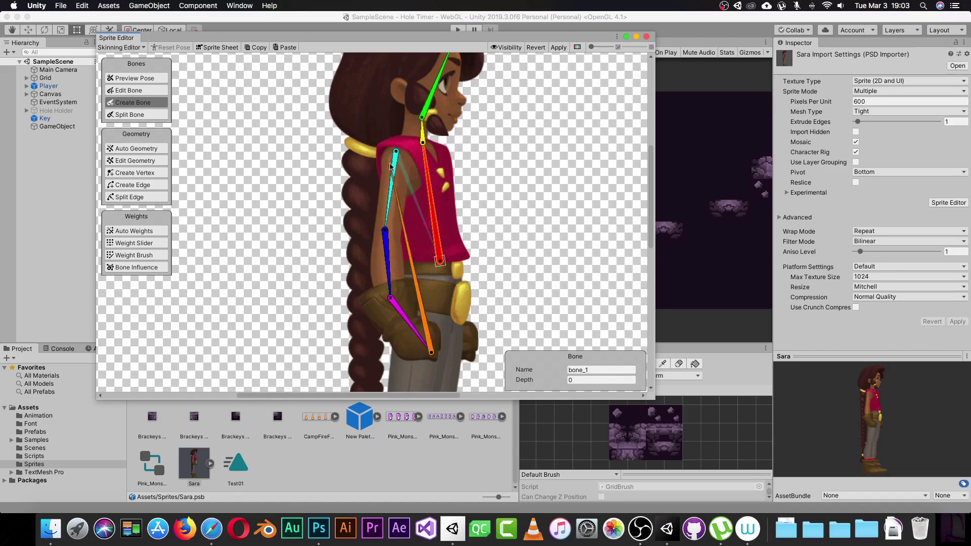
left_click(134, 80)
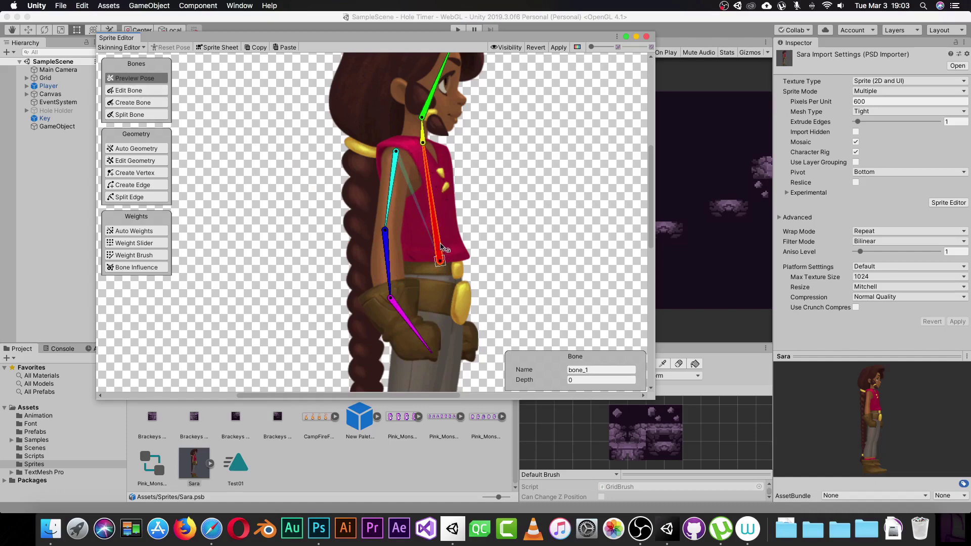
Step: Test-rotate the arm, hand and neck bones, then reset Sara to her default pose
mouse_move(442, 248)
left_mouse_down()
mouse_move(556, 101)
mouse_move(456, 213)
mouse_move(440, 253)
left_mouse_up()
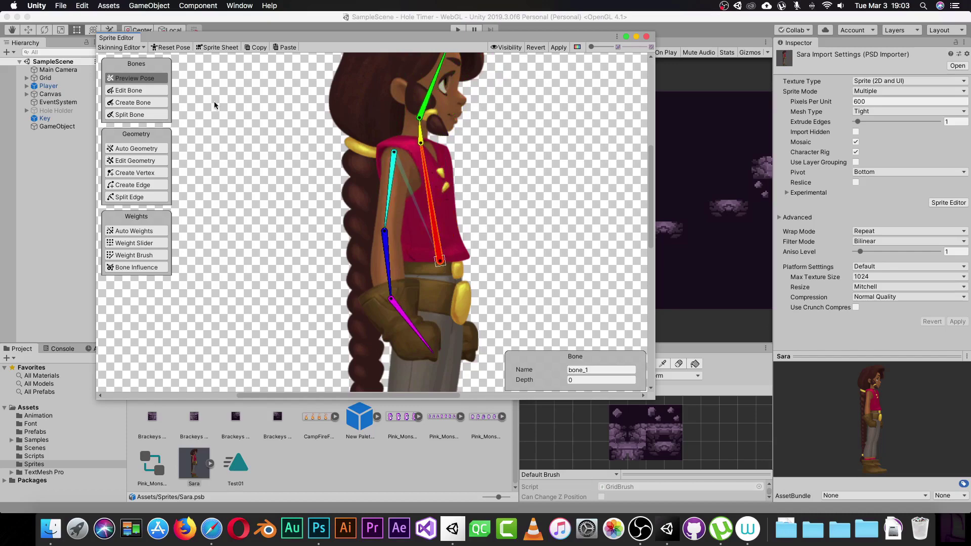
left_click(175, 48)
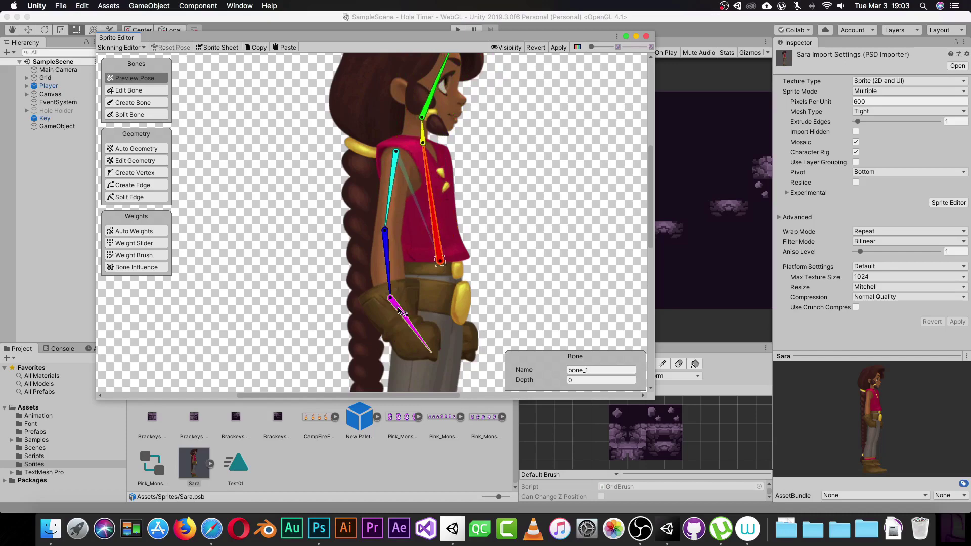
left_click_drag(401, 311, 396, 319)
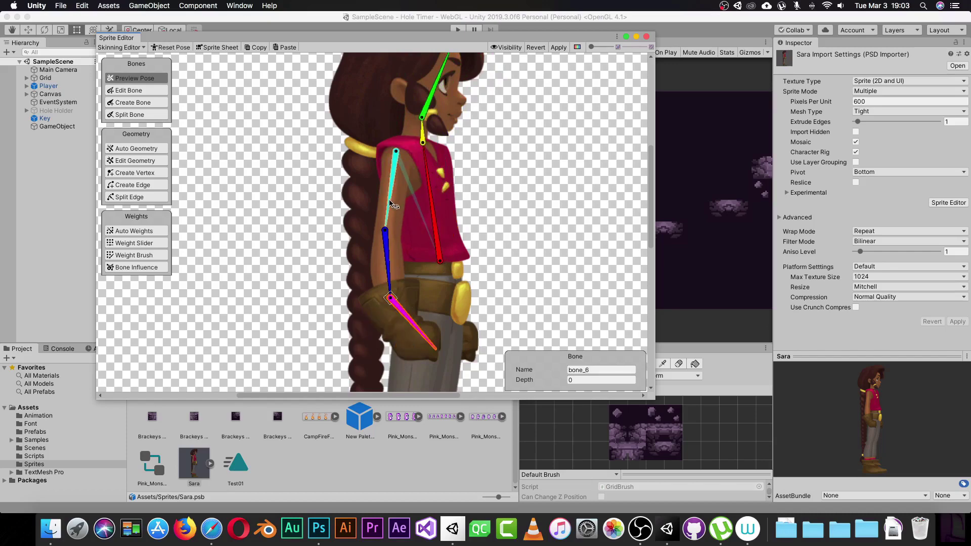
left_click_drag(390, 198, 338, 323)
left_click_drag(423, 134, 434, 153)
left_click(428, 125)
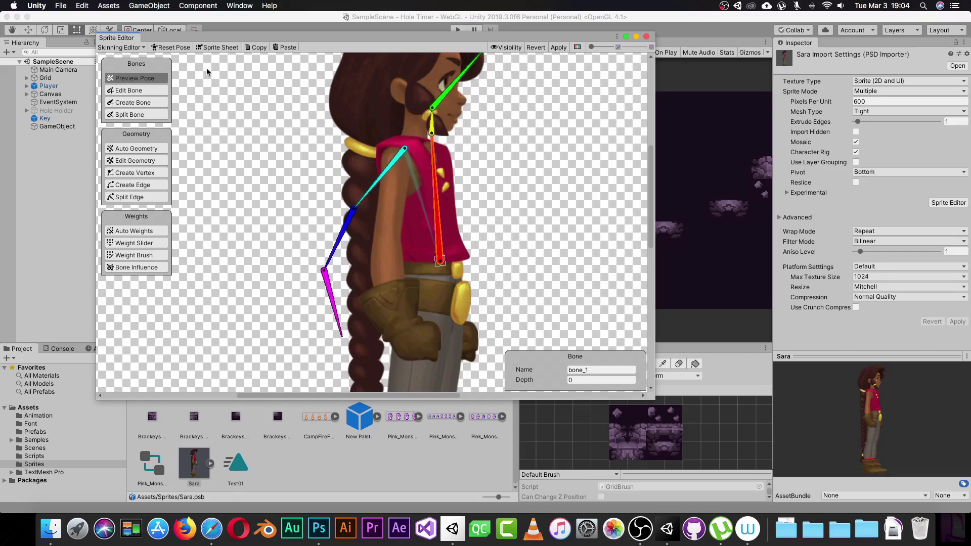
left_click(178, 49)
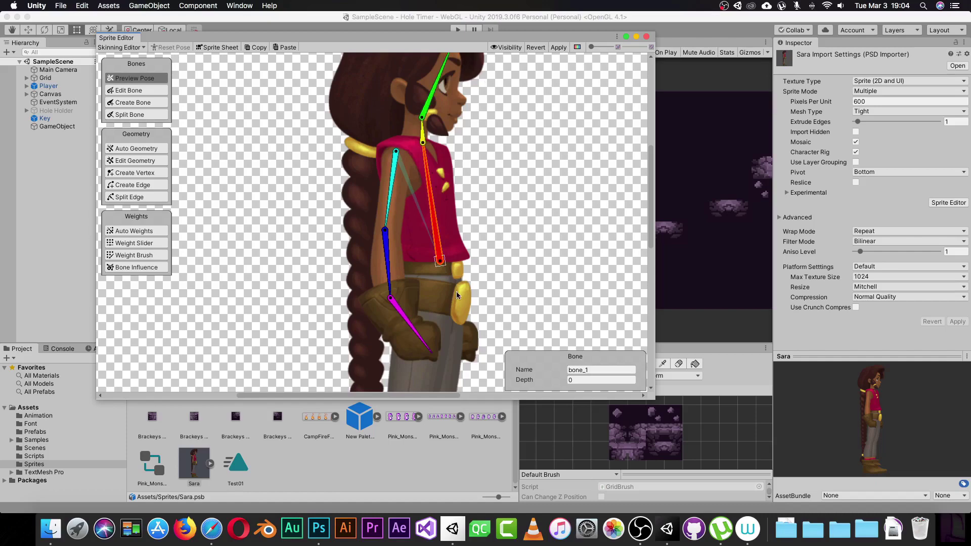
left_click(127, 104)
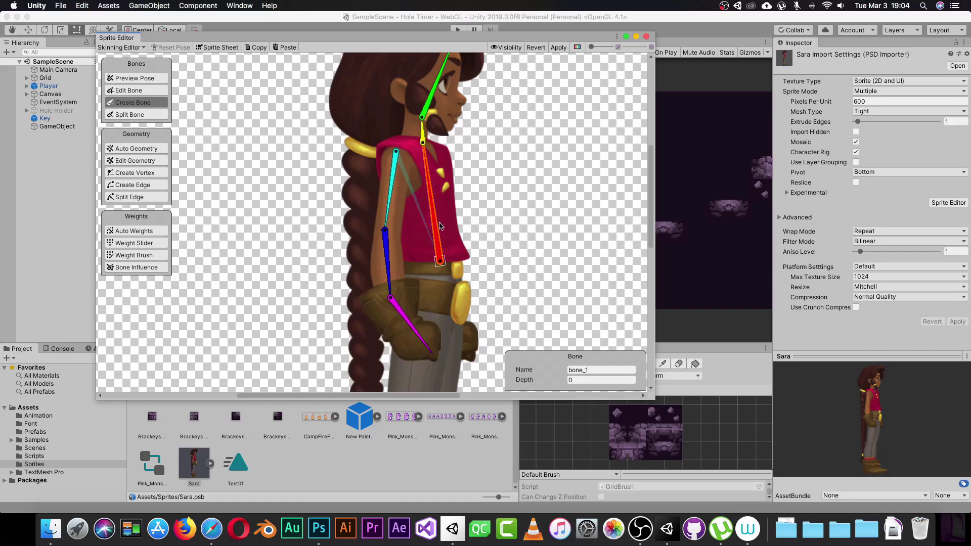
Step: Branch a thigh bone from the torso's base down to Sara's knee
middle_click_drag(470, 286, 437, 157)
left_click(403, 131)
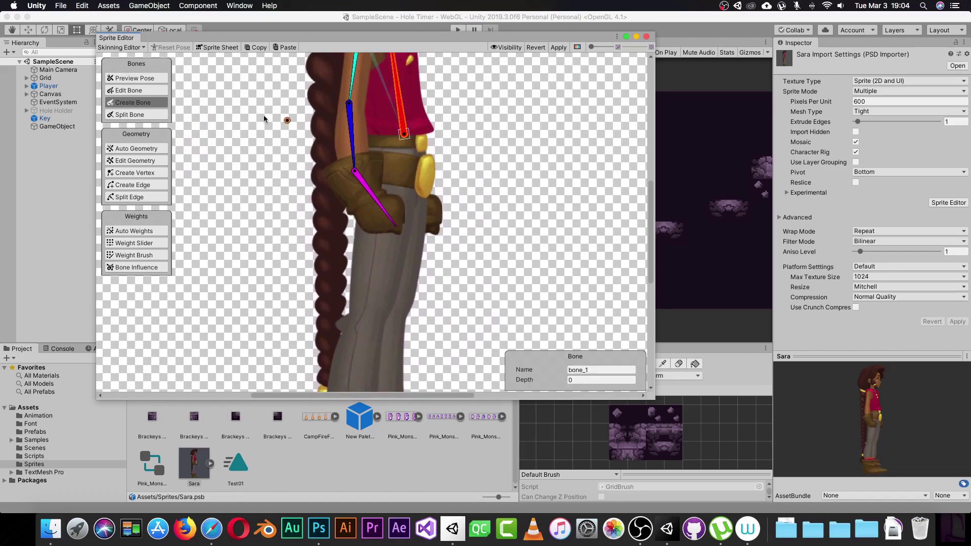
left_click(402, 158)
left_click(376, 303)
middle_click_drag(398, 302, 435, 162)
left_click(431, 163)
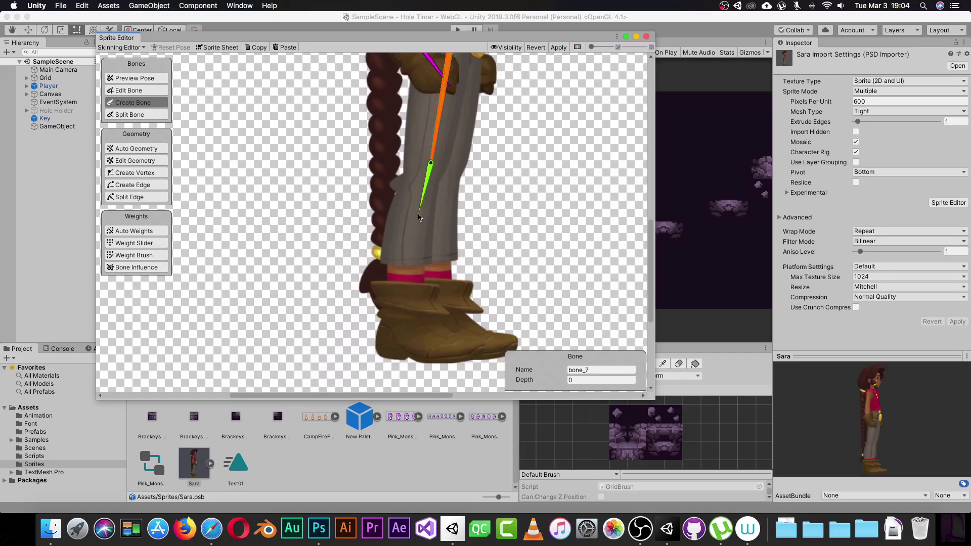
Step: Extend the leg with shin, foot and toe bones to the boot tip, then zoom out
left_click(407, 309)
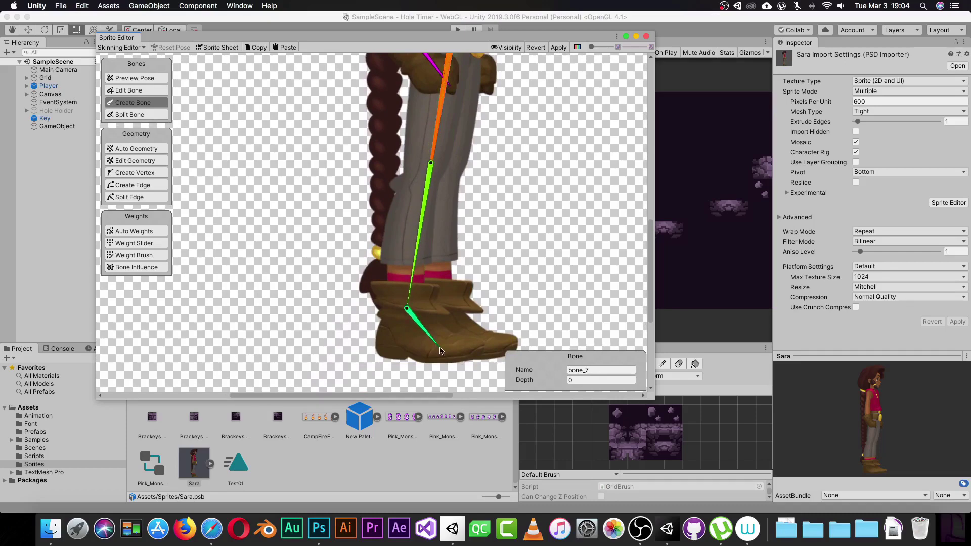
left_click(439, 345)
left_click(481, 348)
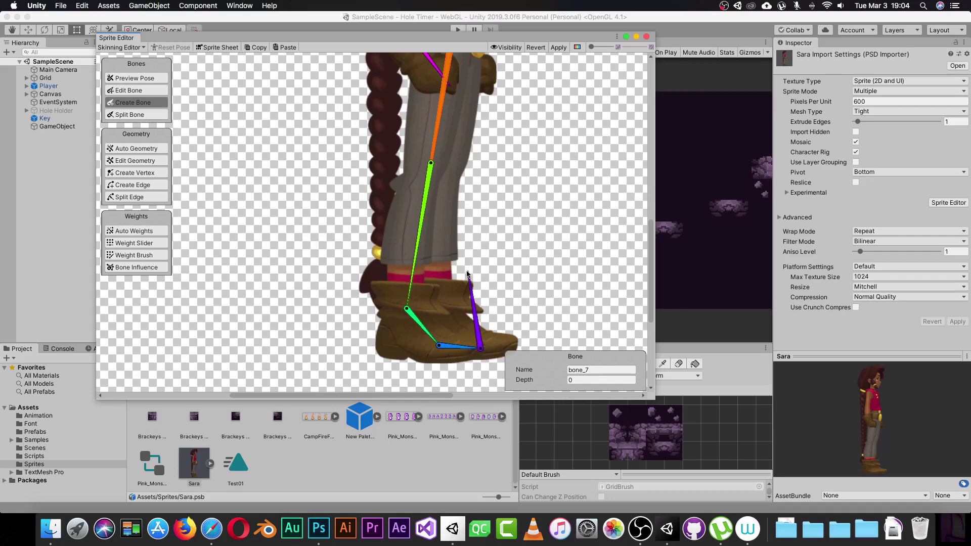
right_click(456, 307)
left_click(373, 135)
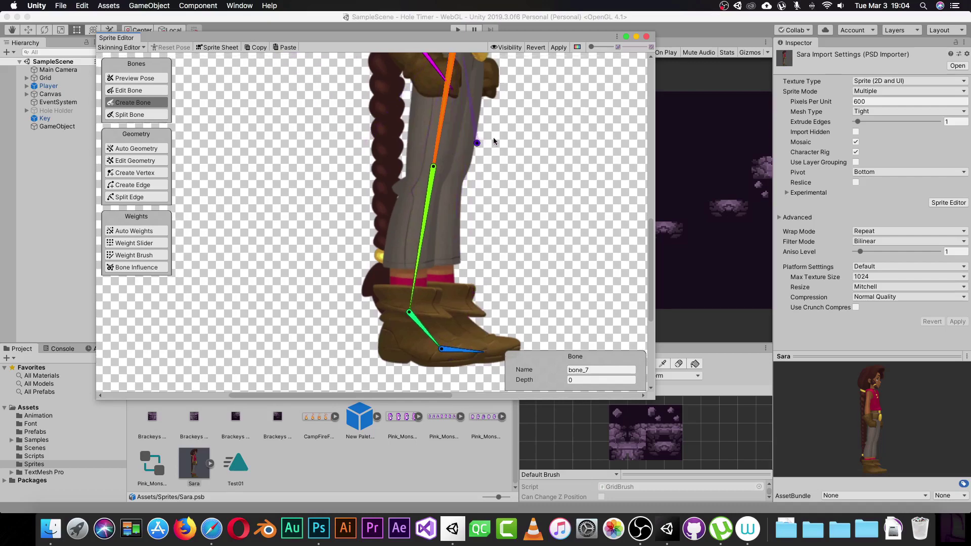
scroll(569, 142, "up", 5)
scroll(569, 142, "down", 6)
scroll(569, 141, "down", 8)
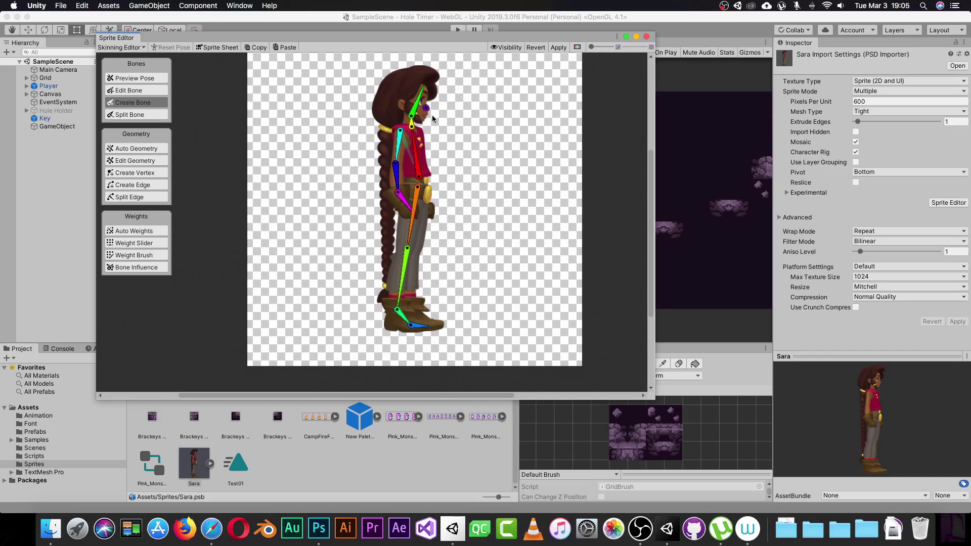
left_click(127, 92)
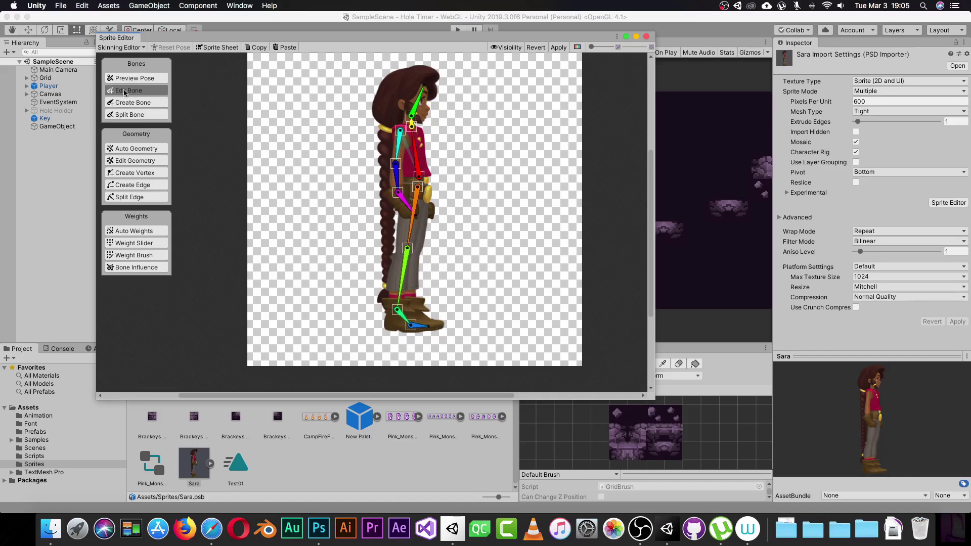
left_click(418, 104)
left_click_drag(423, 103, 370, 89)
key("super+z")
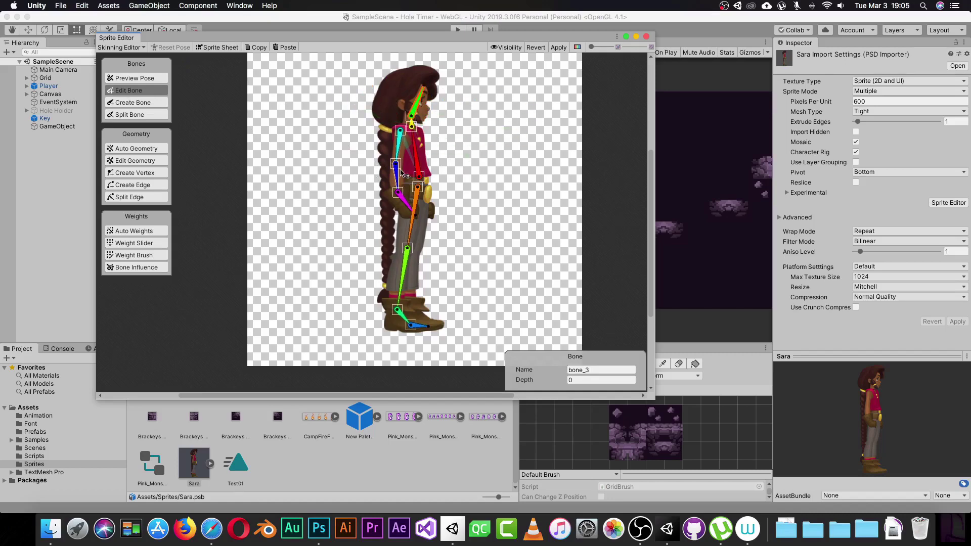
left_click(406, 206)
left_click_drag(408, 207, 370, 216)
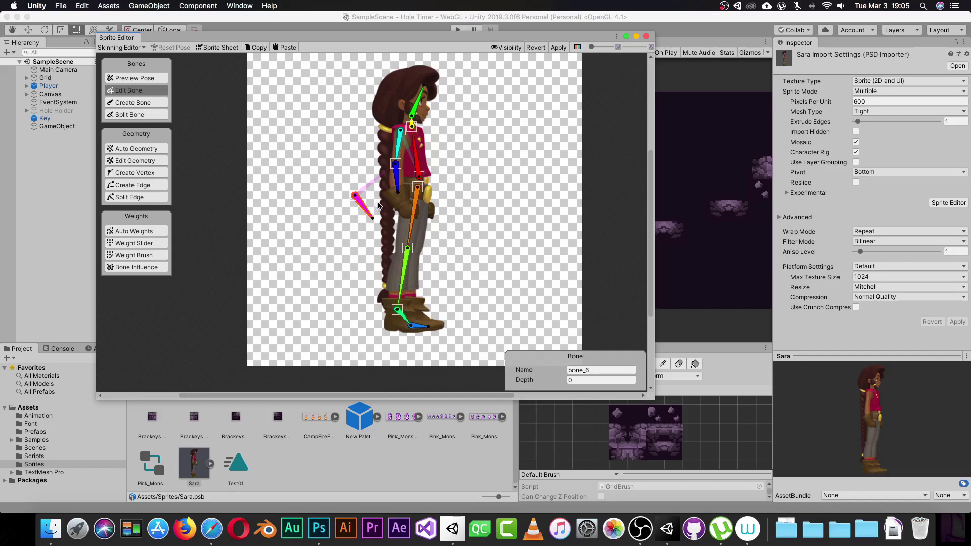
key("super+z")
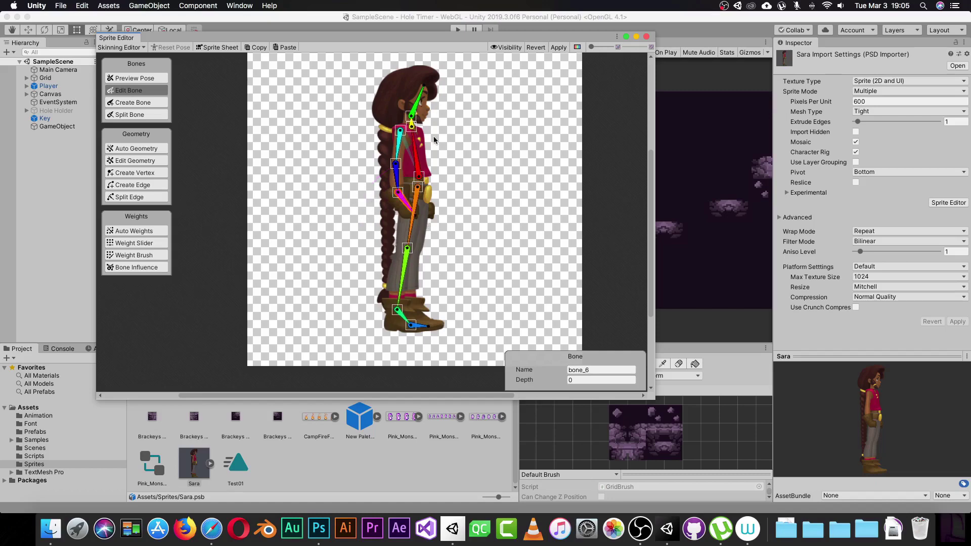
left_click(134, 115)
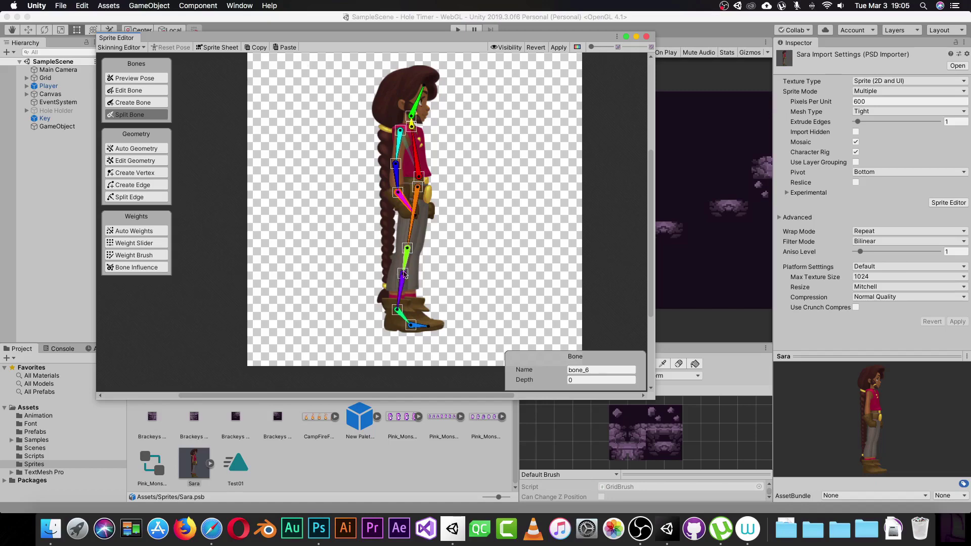
left_click(403, 278)
key("super+z")
Step: Auto-generate mesh geometry and bone weights for all visible sprites with Outline Detail 8
left_click(142, 150)
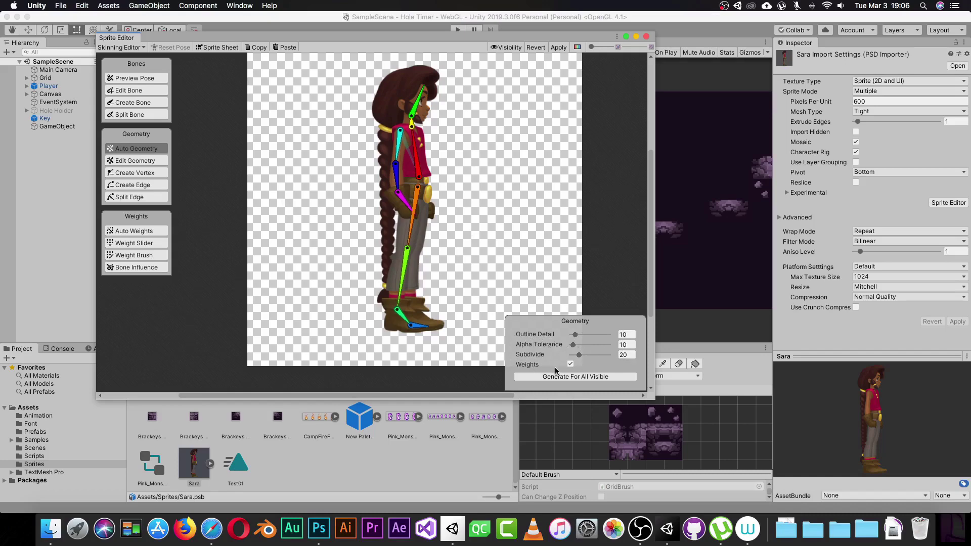
mouse_move(520, 364)
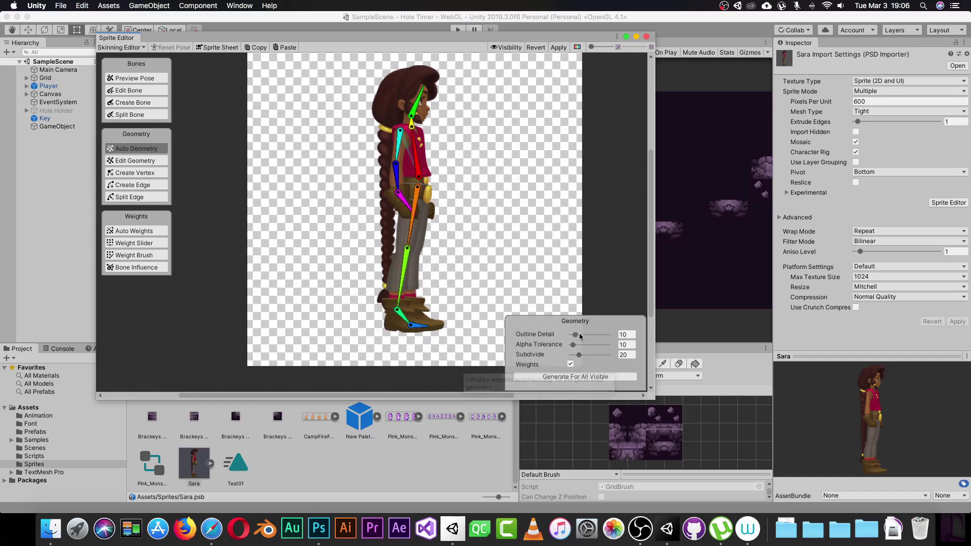
mouse_move(577, 334)
left_mouse_down()
mouse_move(592, 337)
mouse_move(575, 341)
left_mouse_up()
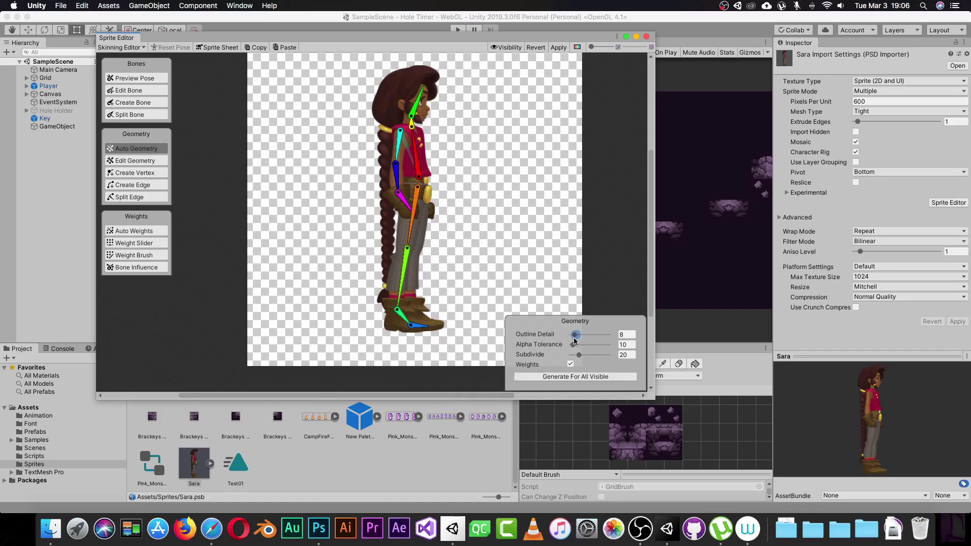
left_click(555, 377)
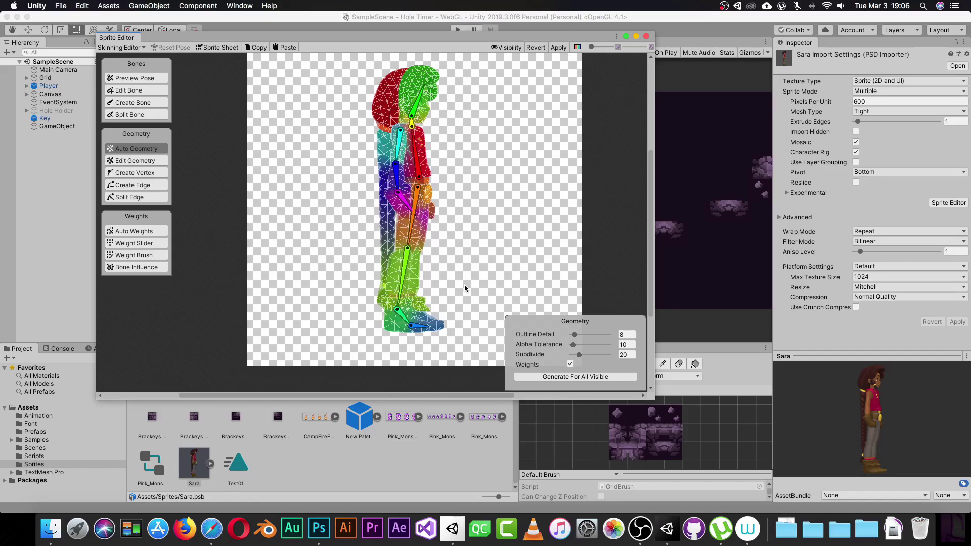
Step: Preview-pose Sara by tilting the head bone and swinging the lower leg out and back
left_click(134, 79)
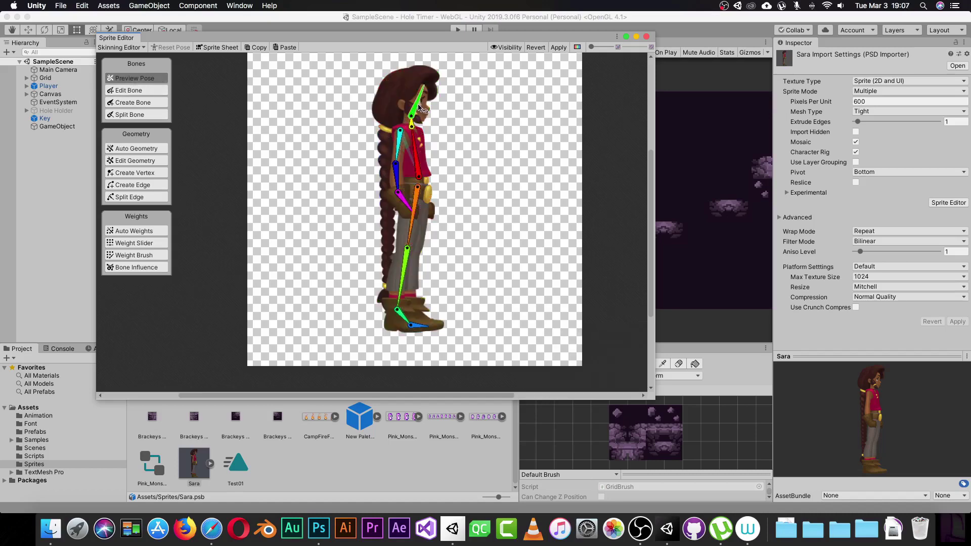
left_click_drag(418, 104, 422, 170)
left_click(402, 260)
left_click_drag(402, 262, 433, 248)
left_click_drag(440, 285, 415, 284)
Step: Rotate the upper leg, lower leg, hand and upper arm, then reset the skeleton's pose
left_click(432, 233)
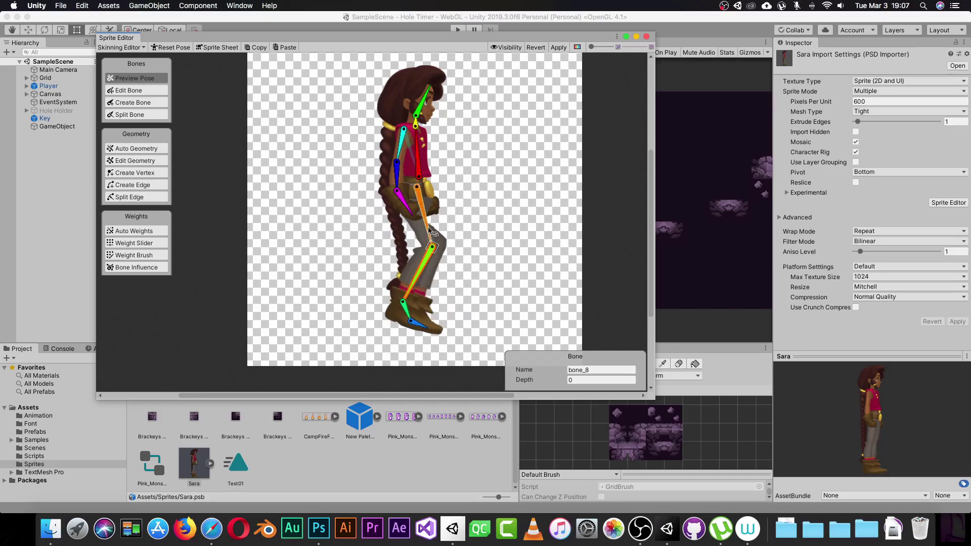
left_click_drag(432, 233, 418, 236)
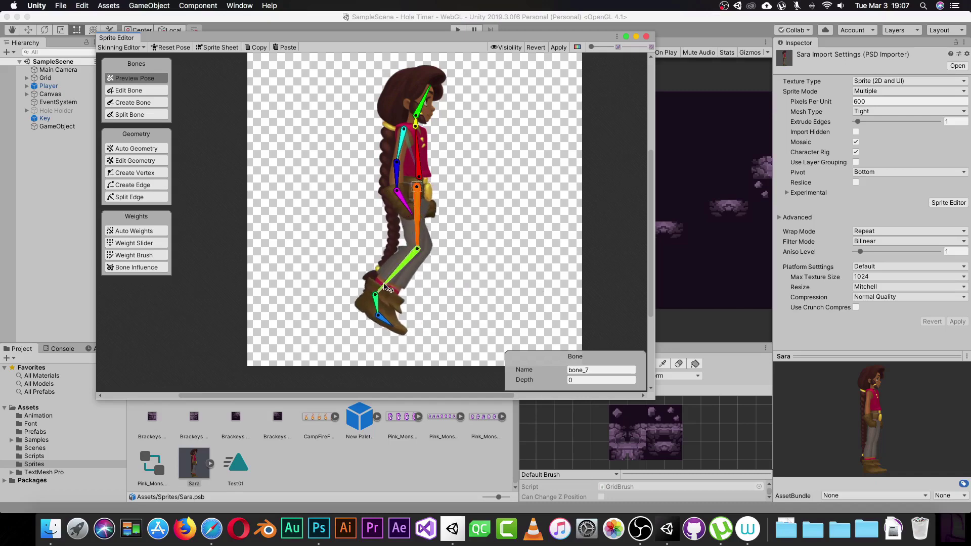
left_click_drag(391, 290, 415, 296)
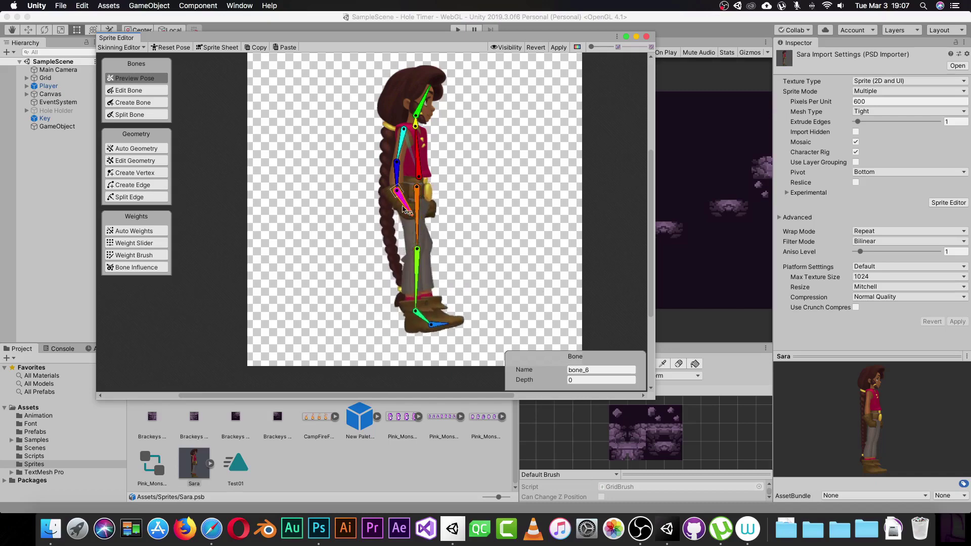
left_click_drag(404, 204, 410, 186)
left_click(401, 151)
mouse_move(401, 151)
left_mouse_down()
mouse_move(414, 161)
mouse_move(403, 164)
left_mouse_up()
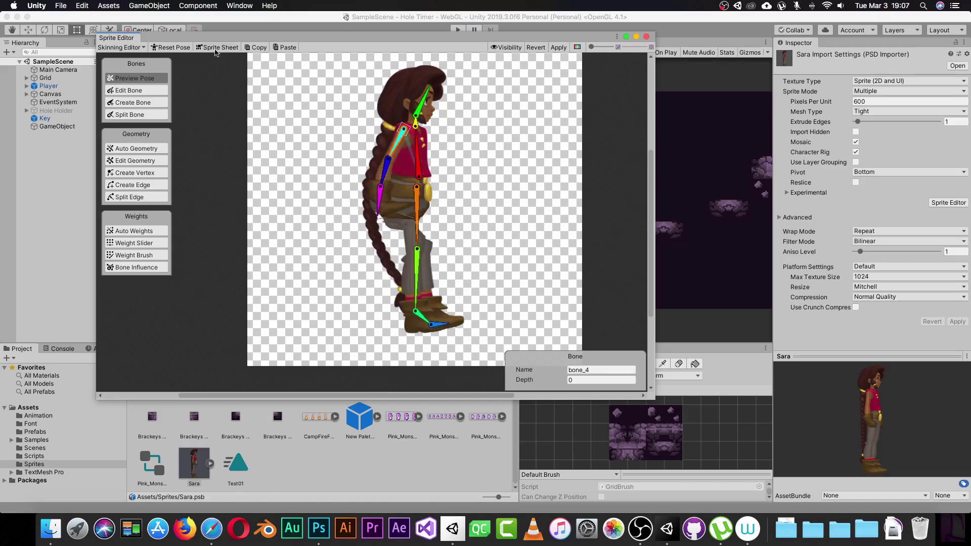
left_click(171, 47)
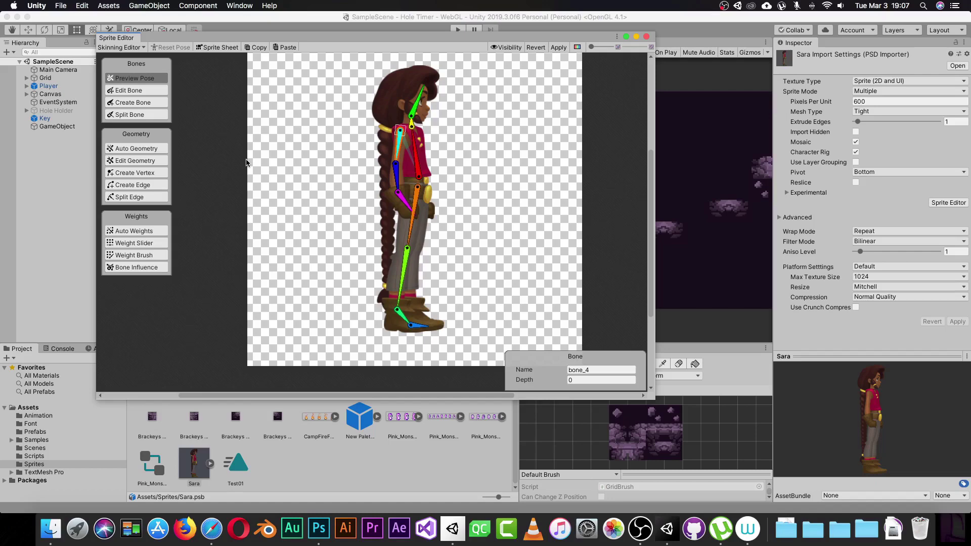
Step: Regenerate the mesh for all visible sprites with Outline Detail 0, Alpha Tolerance 0, weights off
left_click(133, 149)
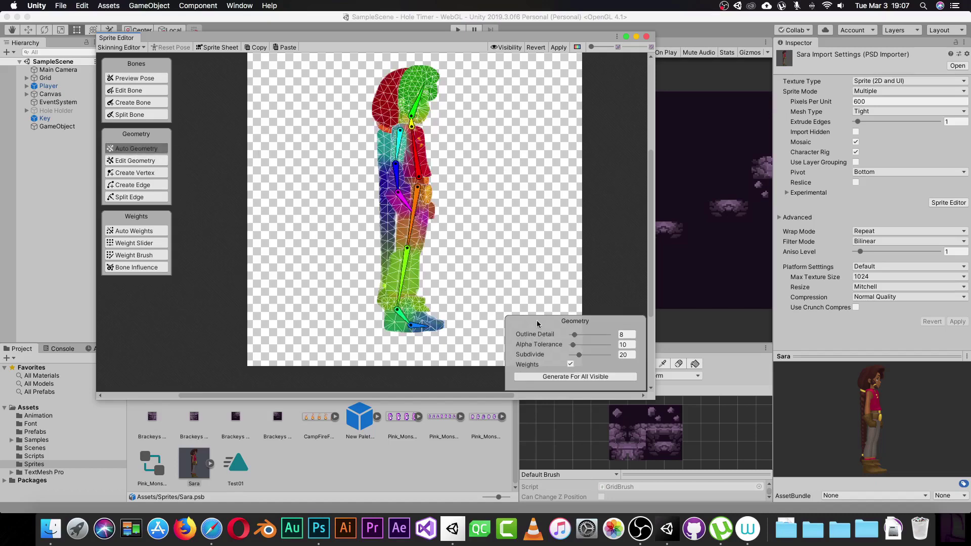
left_click_drag(575, 335, 571, 345)
left_click(571, 363)
left_click(575, 377)
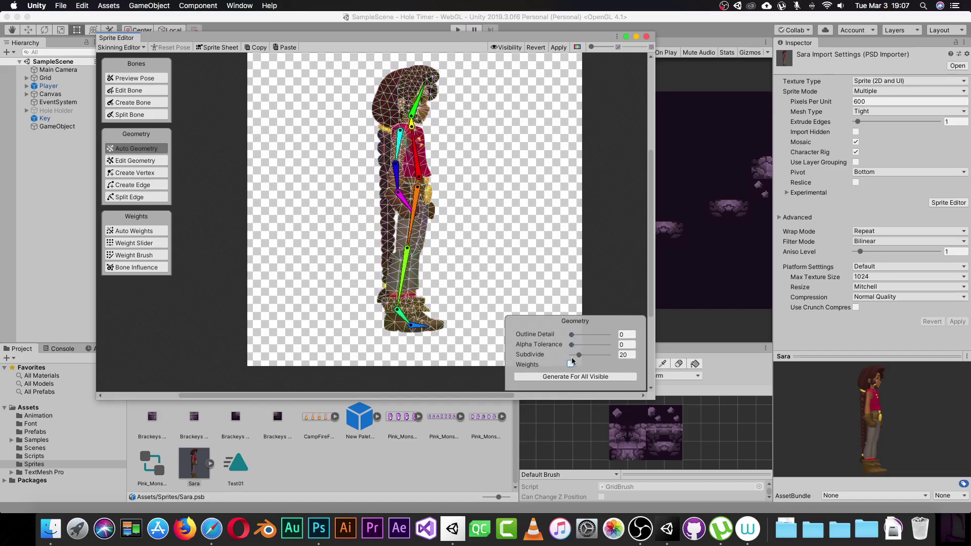
left_click(548, 376)
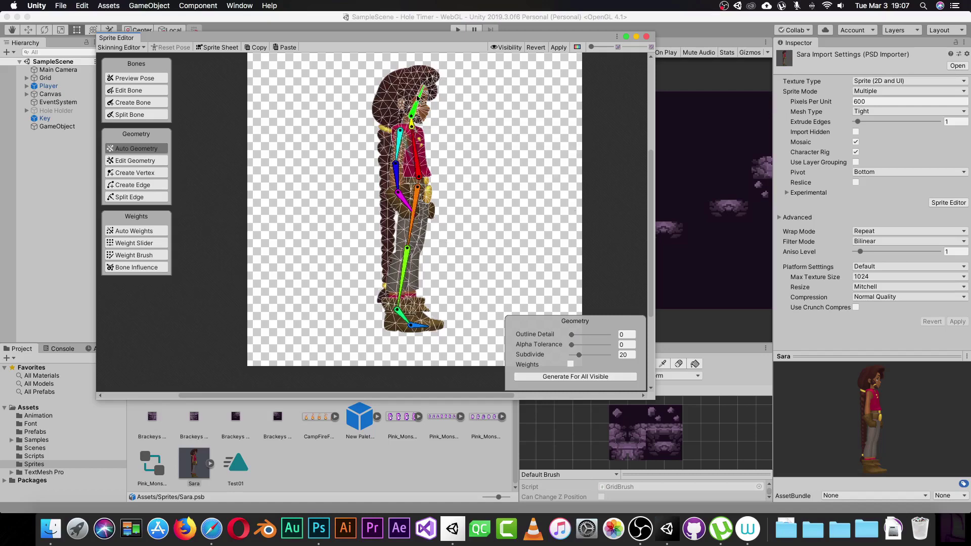
Step: Test-pose the head and skeleton on the new mesh, then reset to the default pose
mouse_move(421, 96)
left_mouse_down()
mouse_move(424, 87)
mouse_move(425, 116)
mouse_move(412, 87)
left_mouse_up()
left_click(135, 79)
left_click_drag(423, 176, 449, 185)
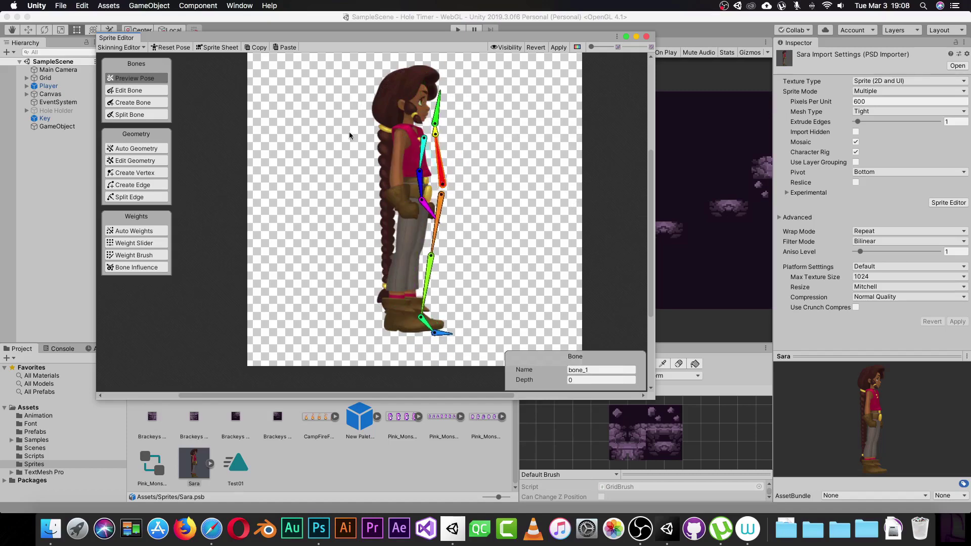
left_click(174, 48)
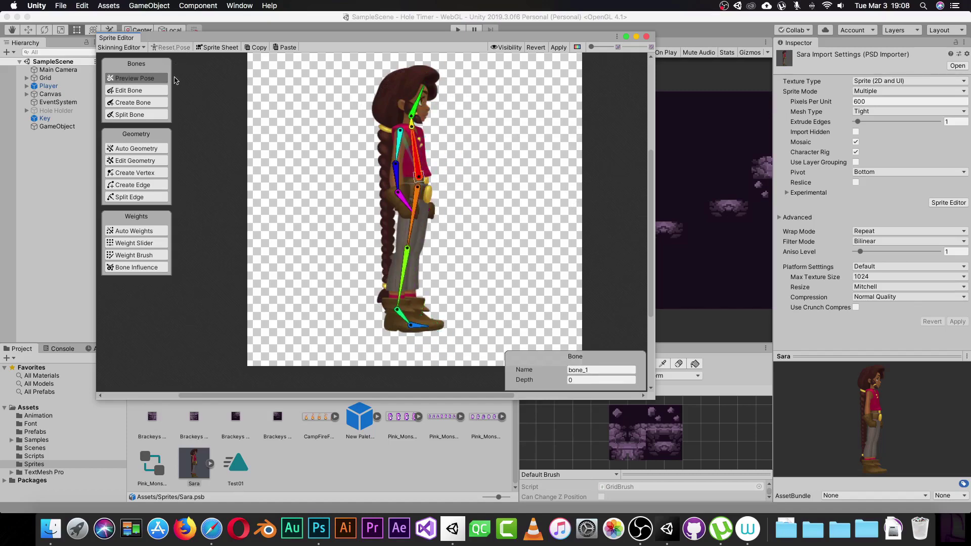
Step: Generate bone weights for all sprites with Associate Bones enabled
left_click(152, 148)
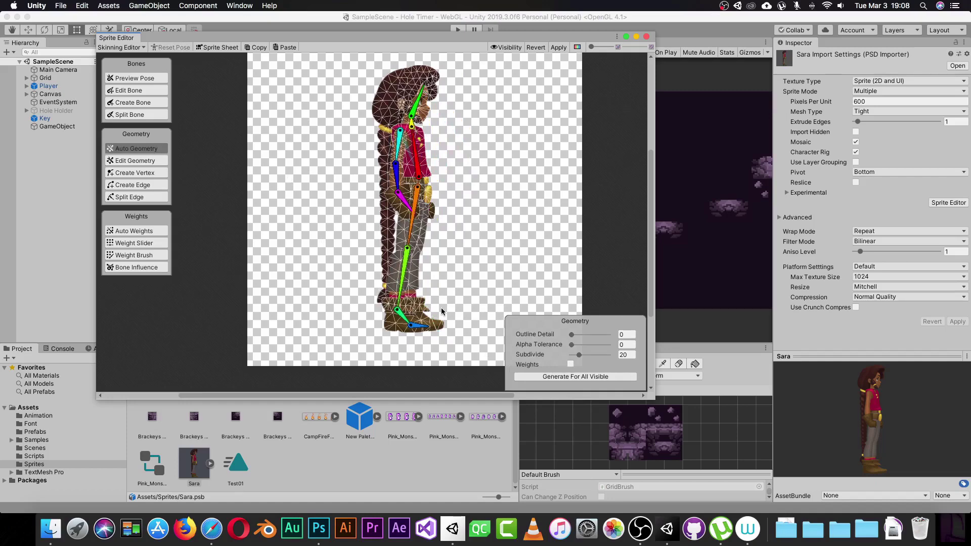
left_click(143, 231)
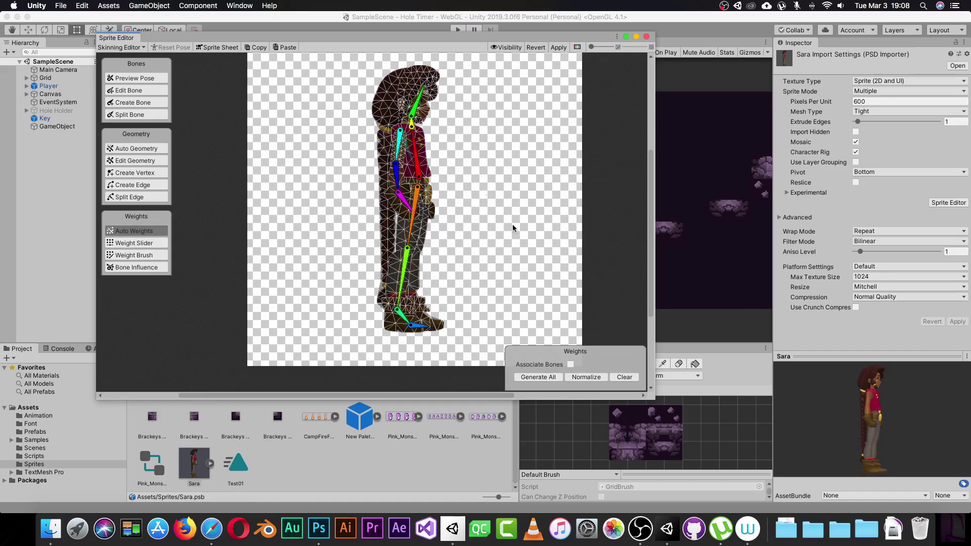
left_click(570, 364)
left_click(549, 381)
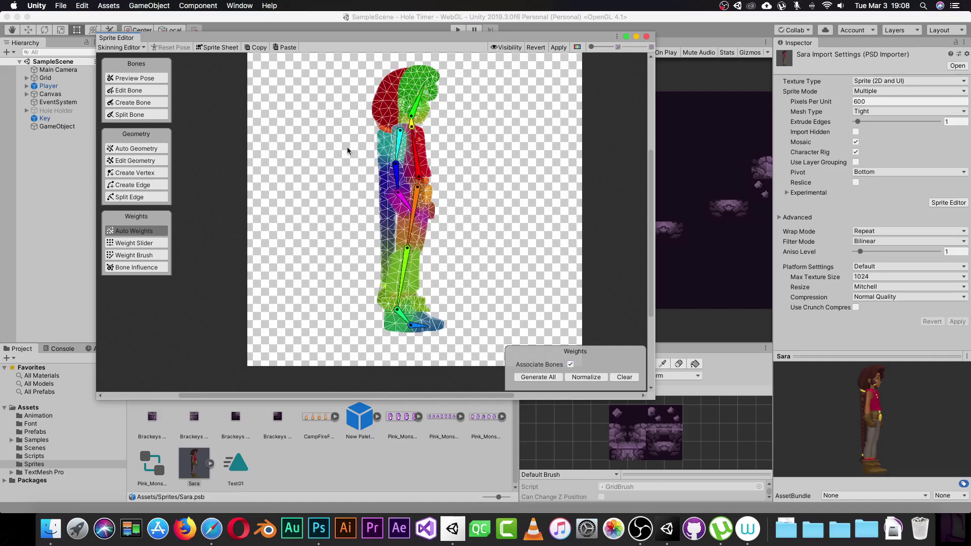
left_click(134, 149)
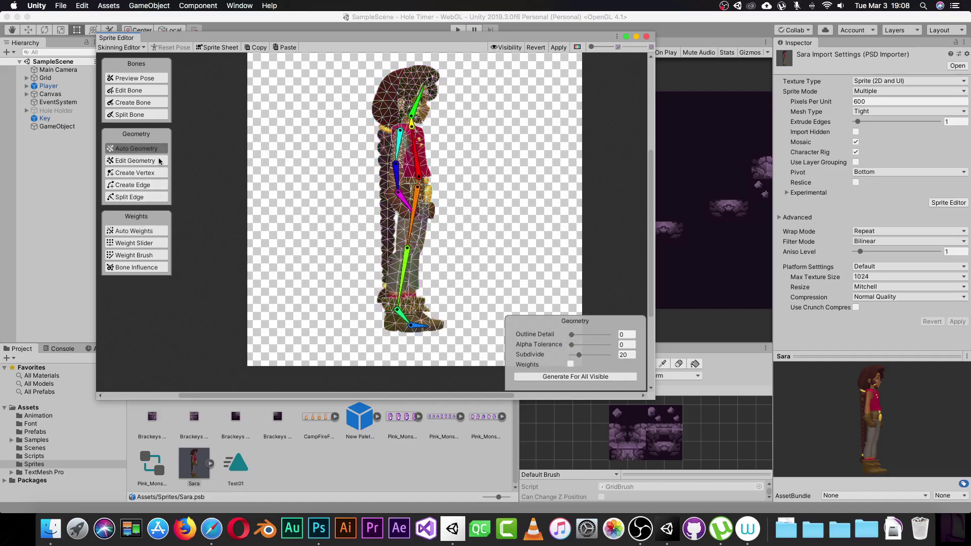
Step: Preview-pose Sara by rotating the head bone and bending the forearm bone downward
left_click(157, 81)
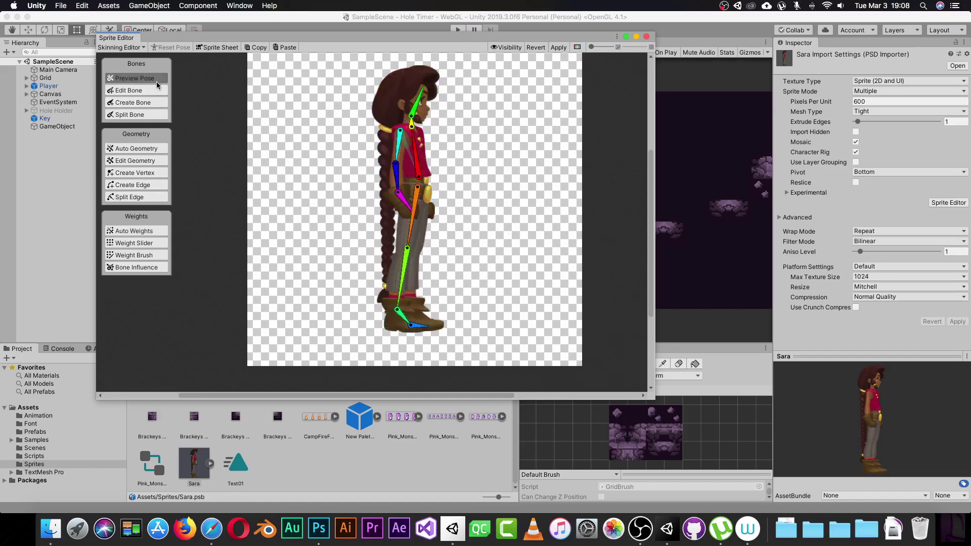
mouse_move(423, 107)
left_mouse_down()
mouse_move(430, 114)
mouse_move(422, 101)
left_mouse_up()
left_click_drag(407, 205, 400, 215)
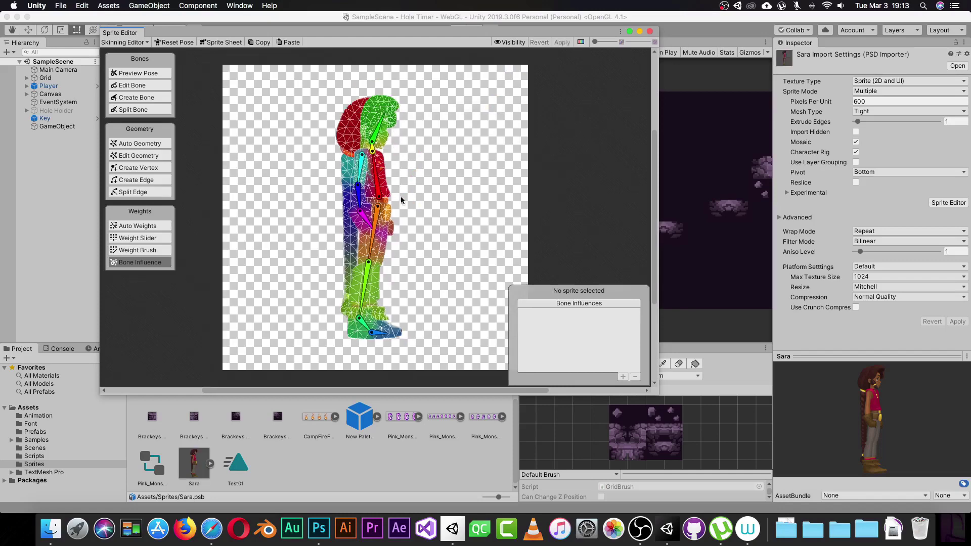
Step: Close the Sprite Editor and drag the Sara.psb asset into the Scene view
left_click(650, 31)
left_click(201, 469)
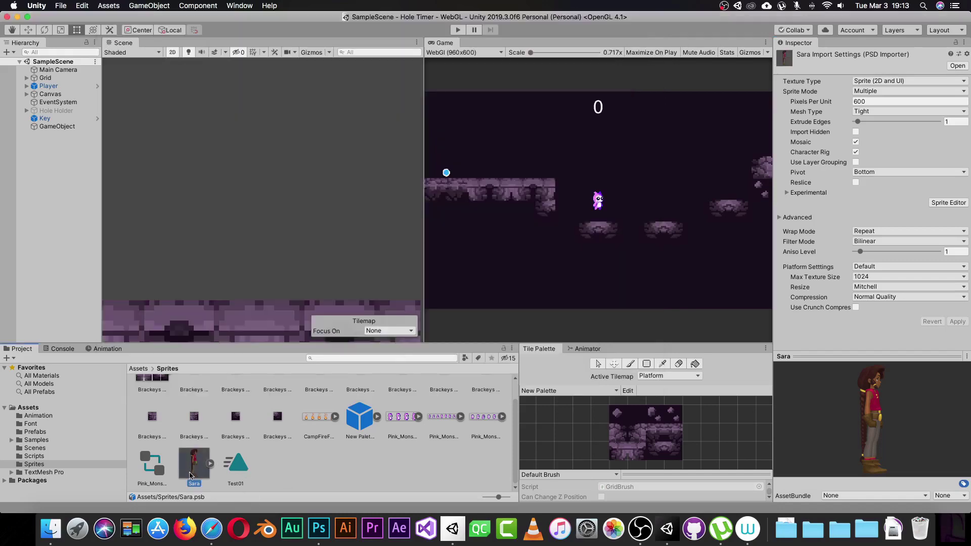
left_click_drag(201, 471, 226, 310)
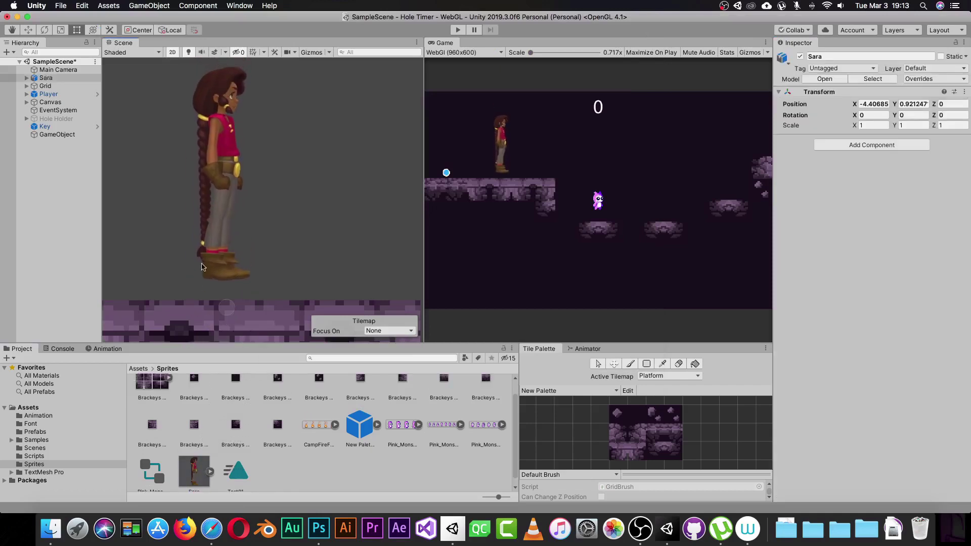
Step: Move Sara down to Position Y 0.788 and expand her in the Hierarchy to list her bones
left_click(54, 79)
left_click(28, 31)
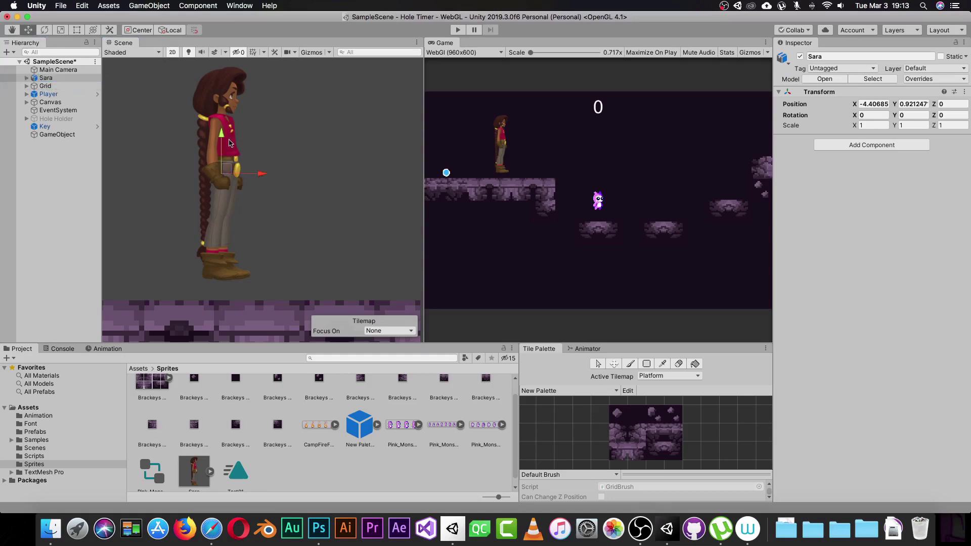
left_click_drag(221, 140, 220, 150)
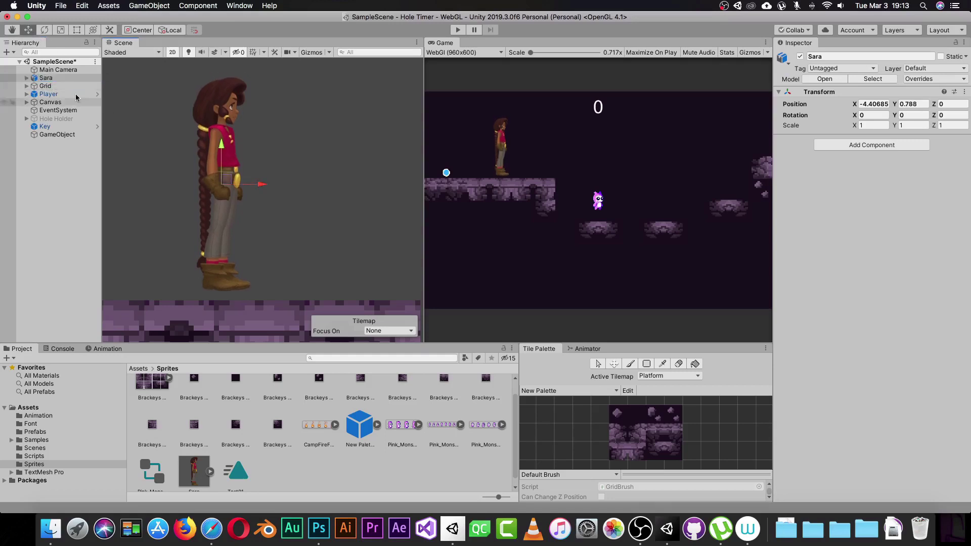
left_click(27, 79)
left_click(303, 121)
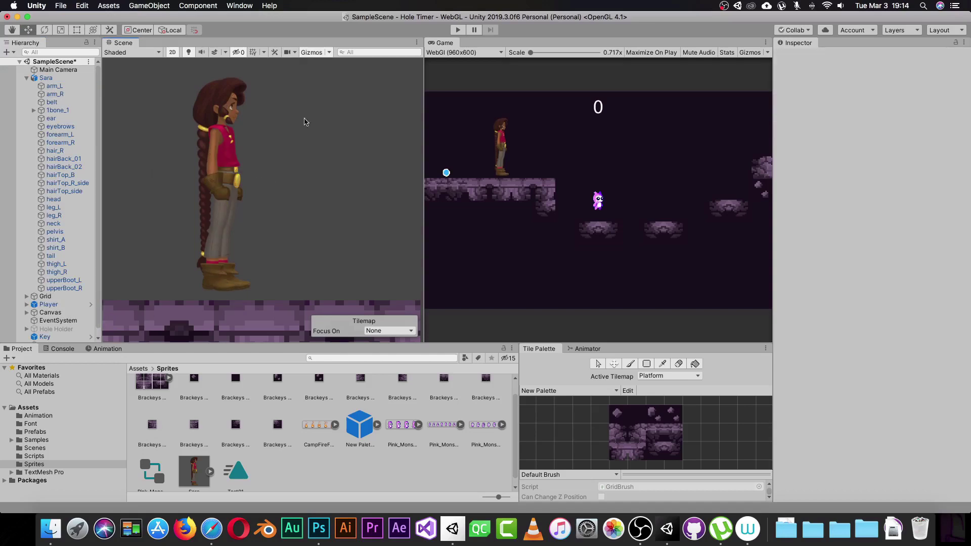
left_click(47, 78)
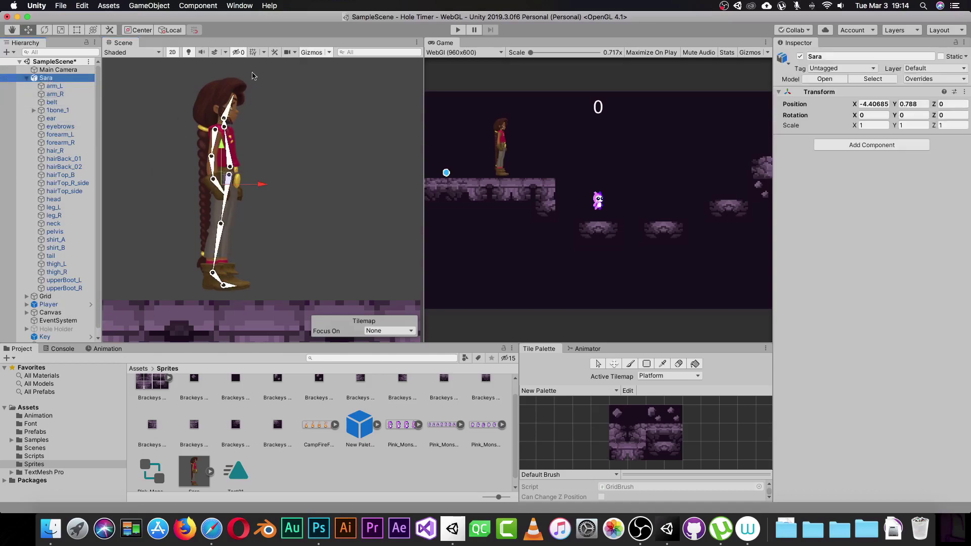
Step: With the Animation panel open, pose Sara by rotating her head, root, thigh and upper-arm bones
left_click(106, 348)
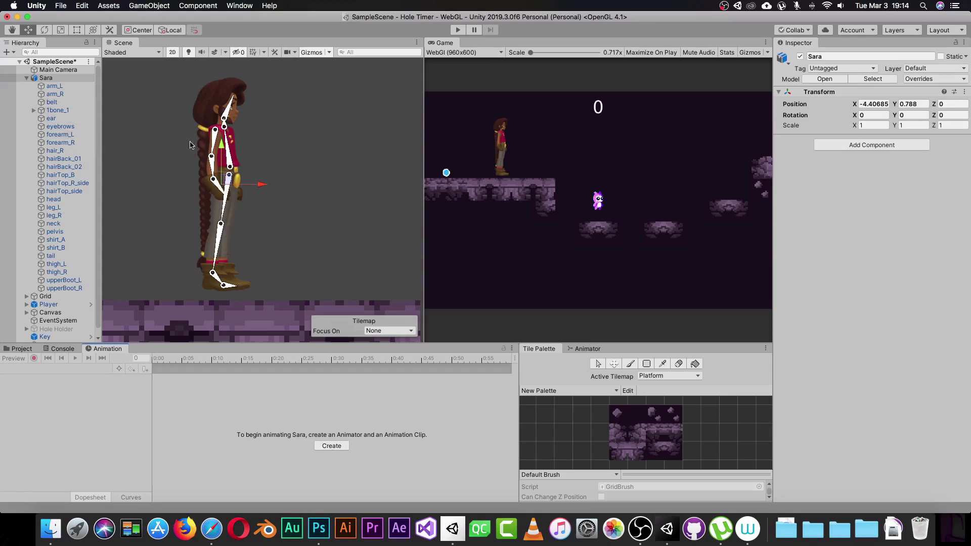
left_click(236, 109)
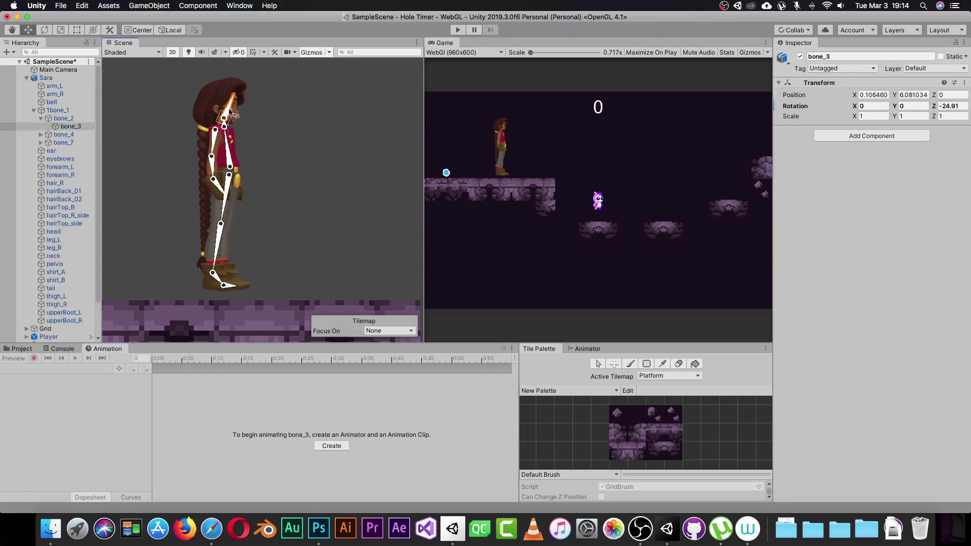
mouse_move(236, 108)
left_mouse_down()
mouse_move(234, 101)
mouse_move(232, 109)
left_mouse_up()
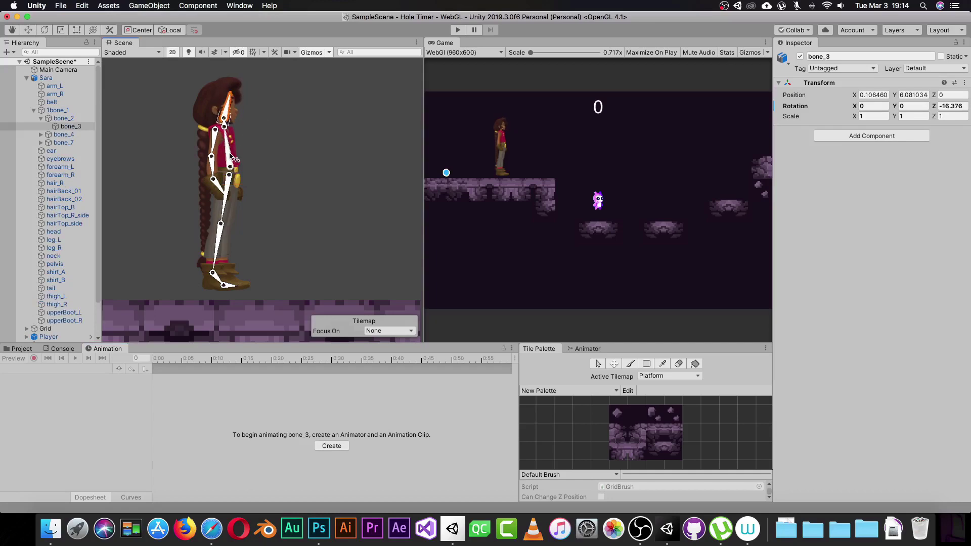
left_click_drag(237, 148, 238, 127)
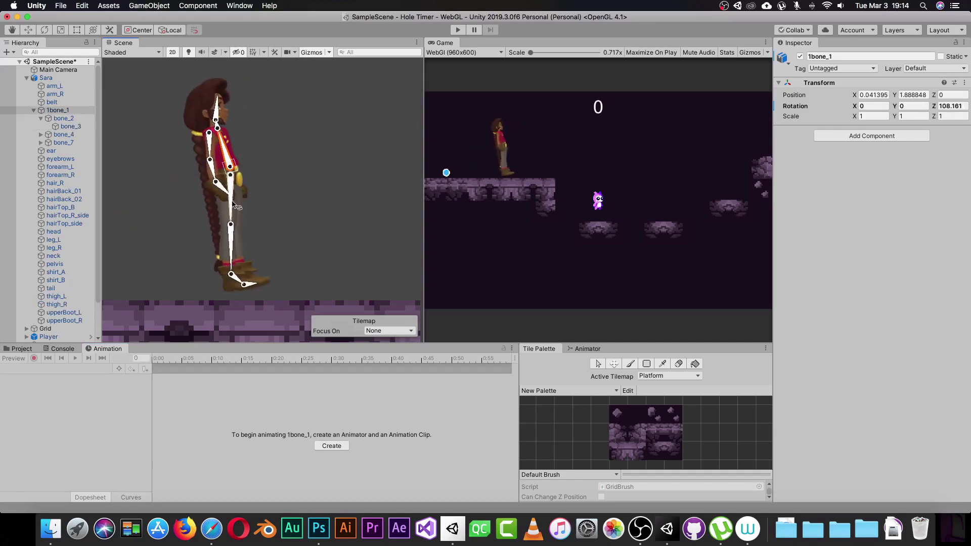
left_click_drag(238, 185, 265, 172)
left_click_drag(301, 200, 216, 184)
left_click_drag(209, 144, 202, 211)
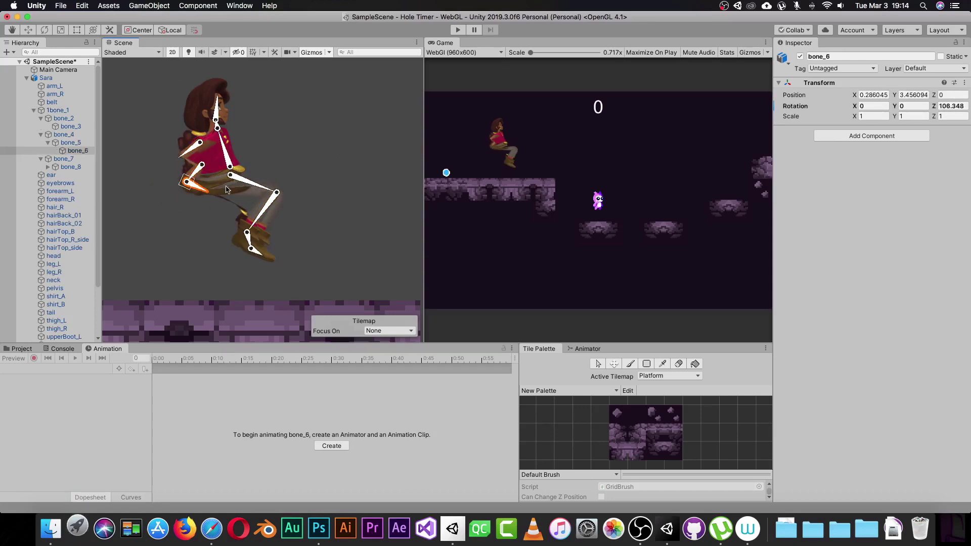
Step: Undo the last three pose changes and select Sara in the Hierarchy
key("super+z")
key("super+z")
key("super+z")
key("super+z")
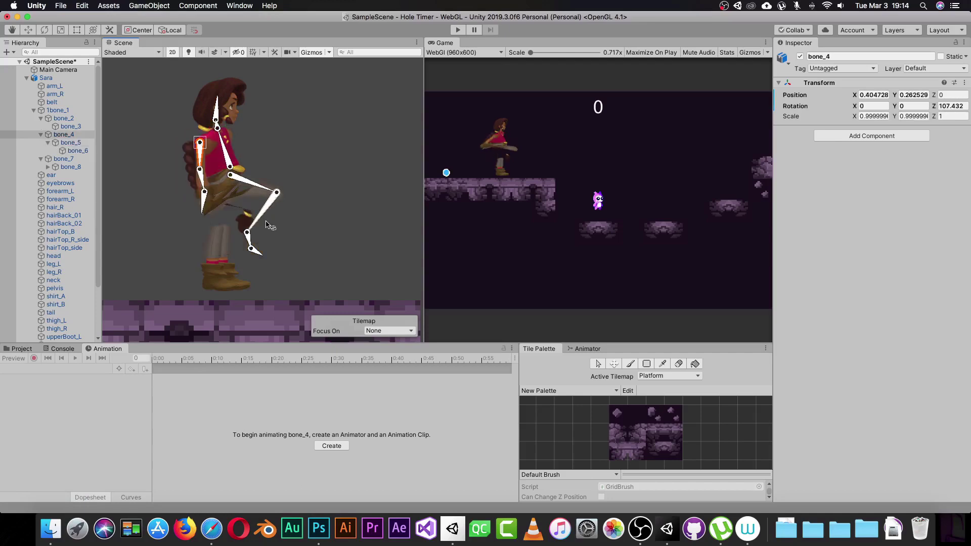
key("super+z")
key("super+z")
key("super+z")
key("super+z")
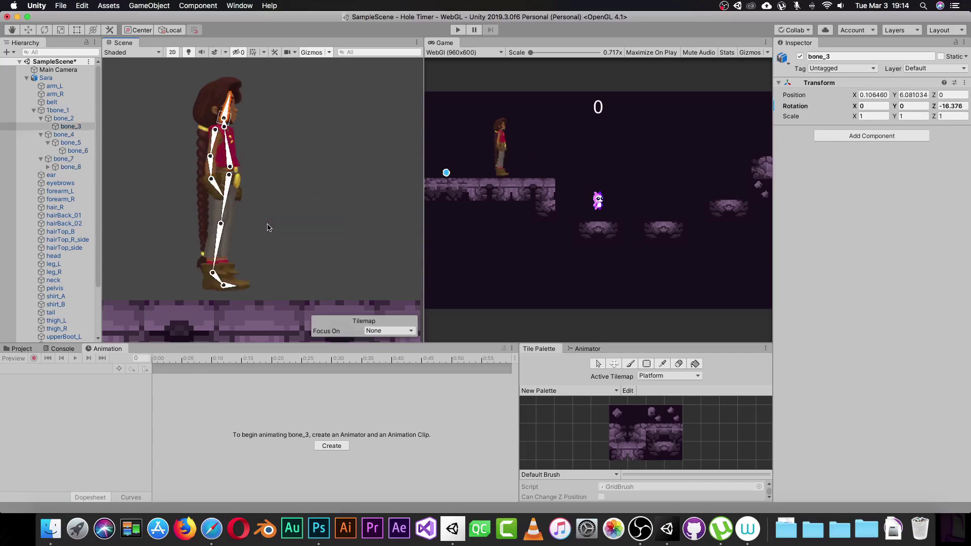
key("super+z")
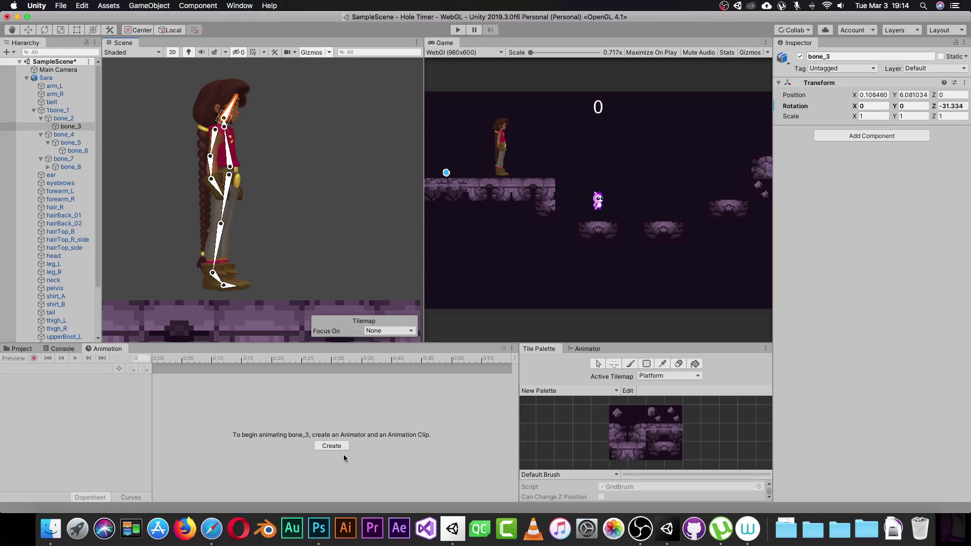
left_click(47, 78)
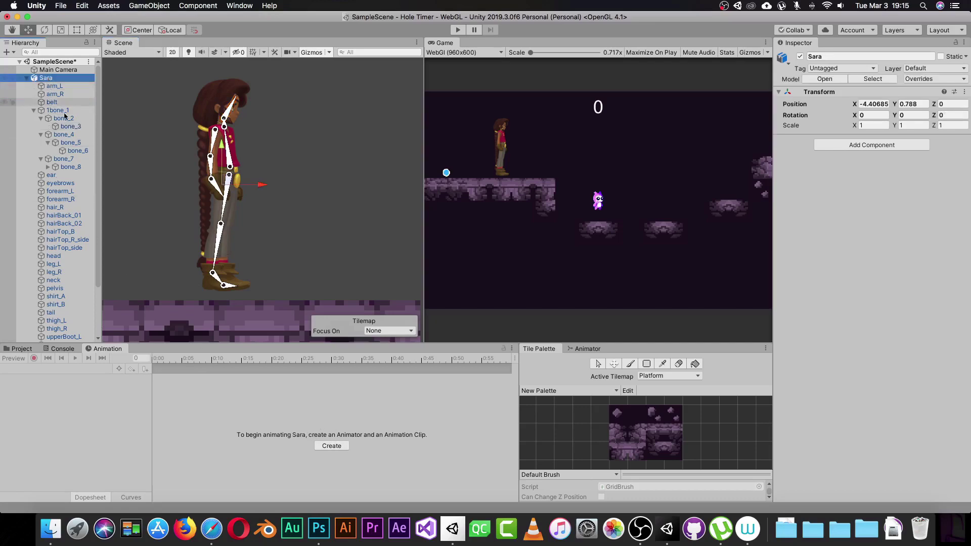